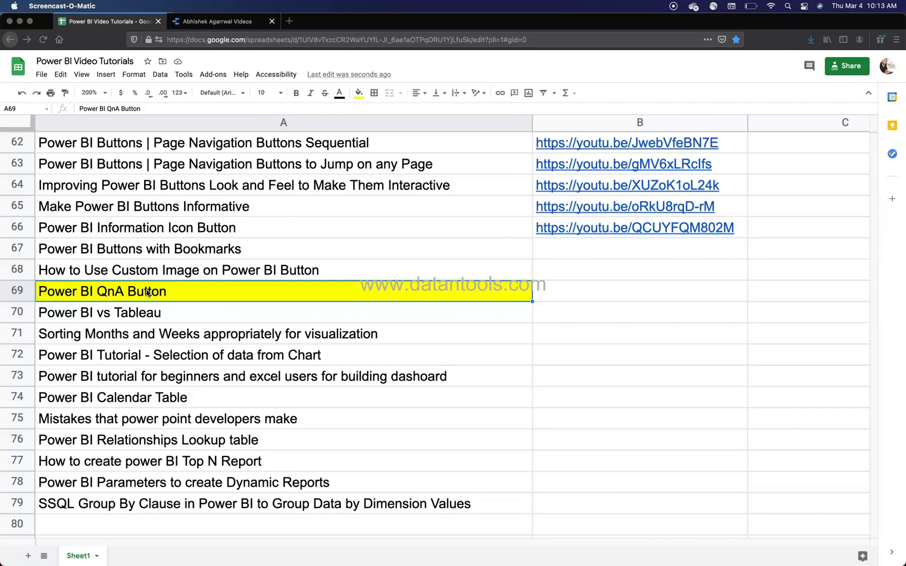
- Scroll through the Power BI tutorial list in Google Sheets, then switch to the YouTube videos report tab
left_click(310, 281)
scroll(309, 278, "up", 1)
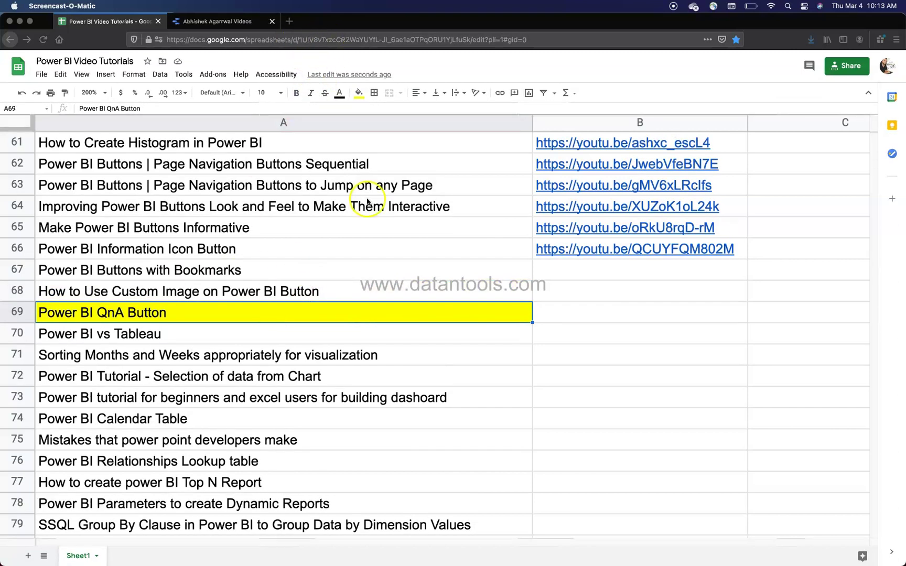
scroll(368, 207, "up", 4)
scroll(368, 208, "up", 4)
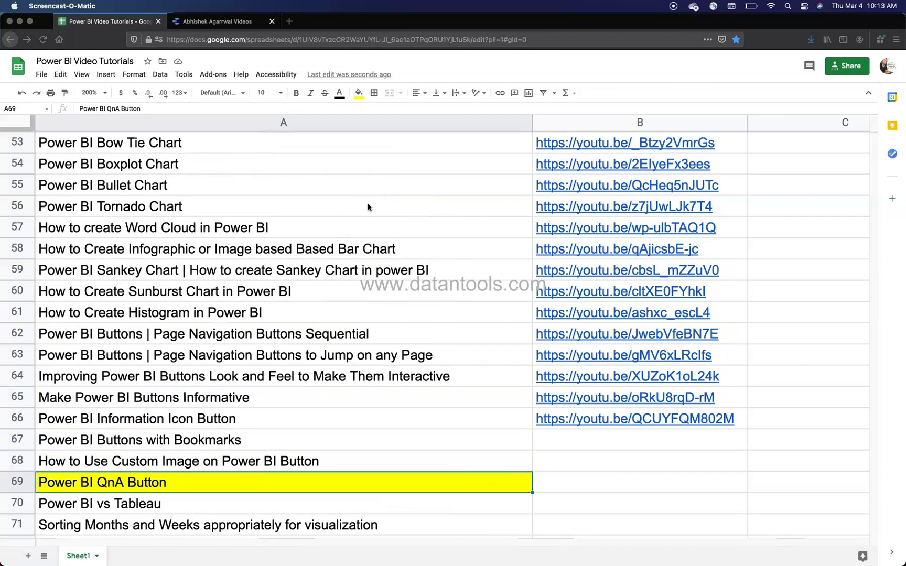
scroll(368, 205, "up", 10)
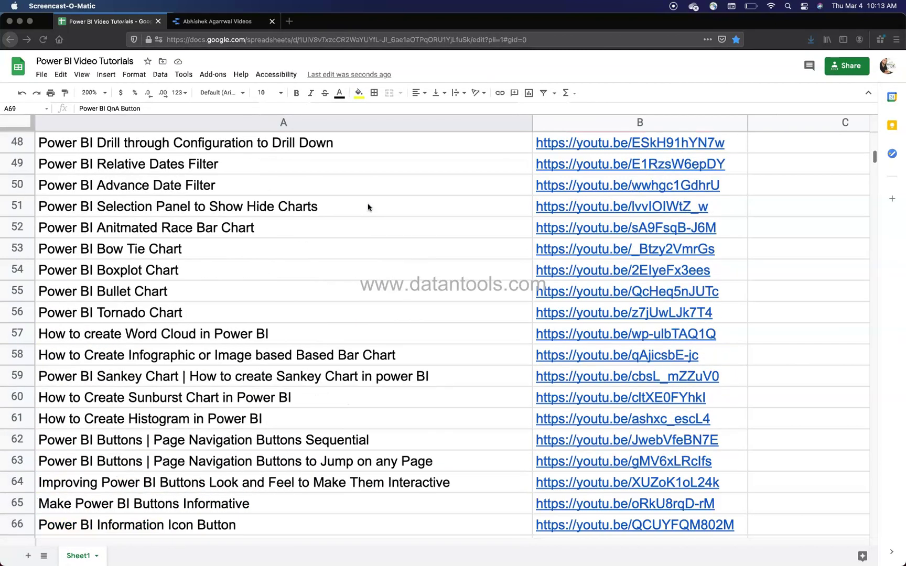
scroll(367, 207, "up", 20)
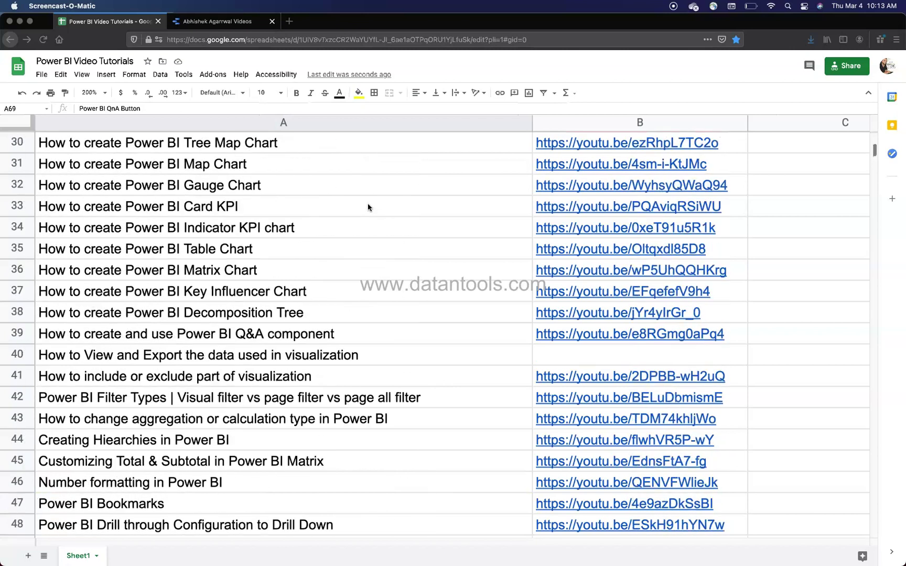
scroll(367, 207, "up", 1)
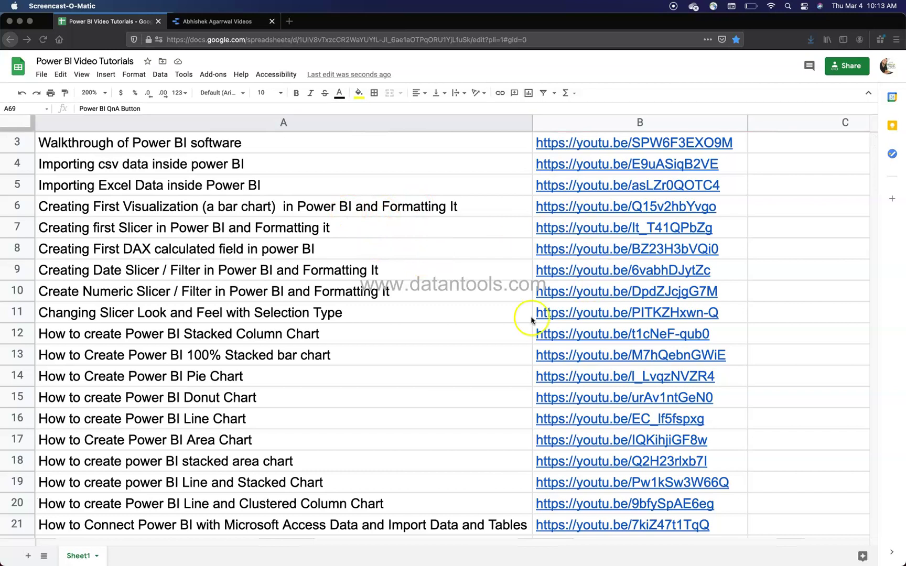
scroll(516, 343, "down", 20)
scroll(517, 343, "down", 15)
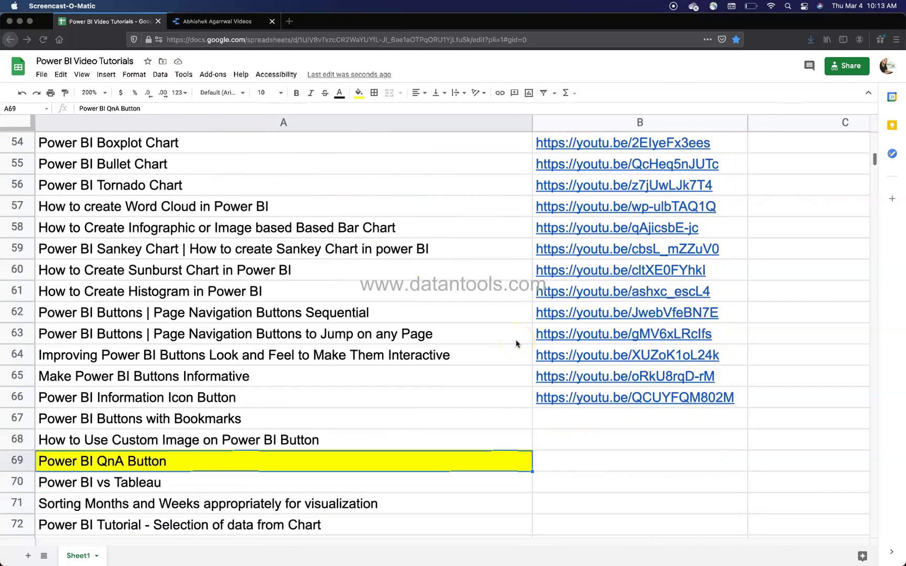
left_click(234, 24)
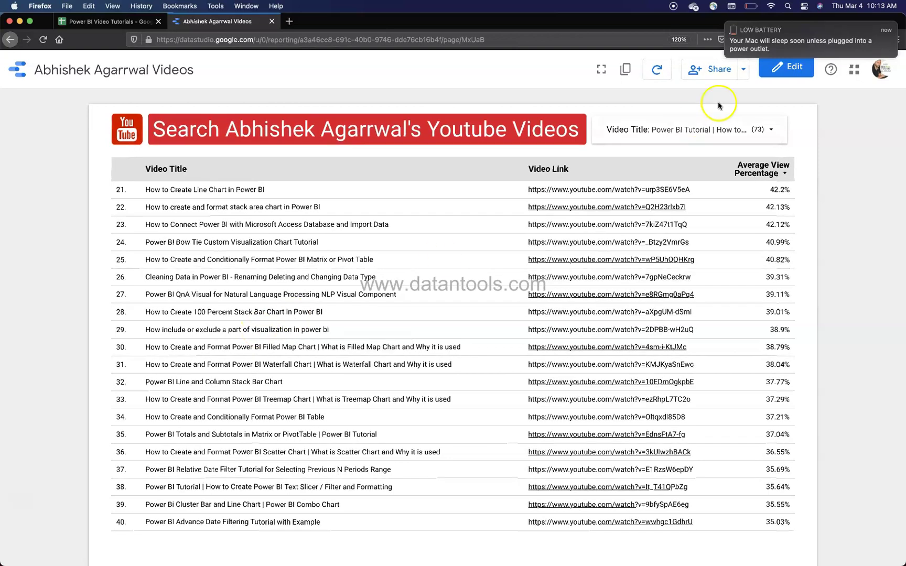
- Check the Video Title filter's choices in Data Studio, then return to the tutorial spreadsheet tab
left_click(771, 130)
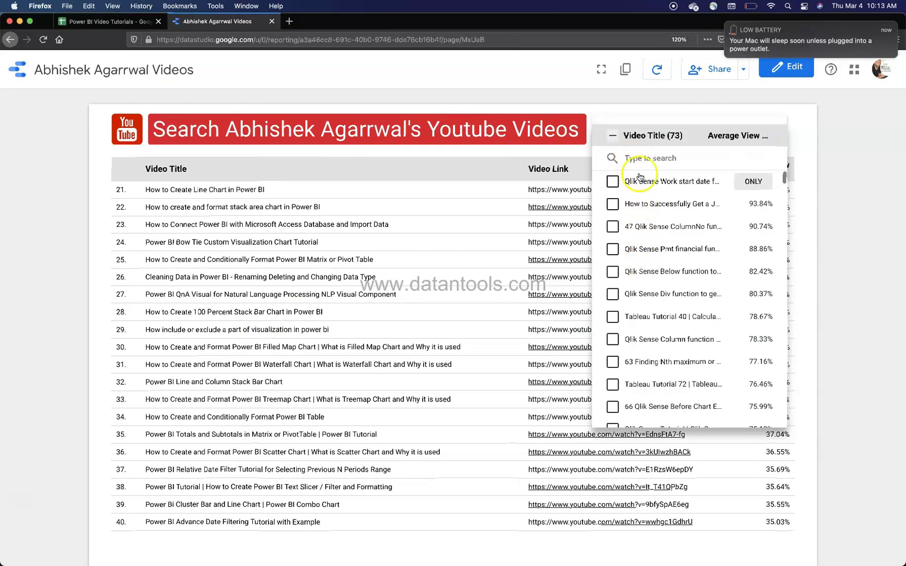
left_click(516, 188)
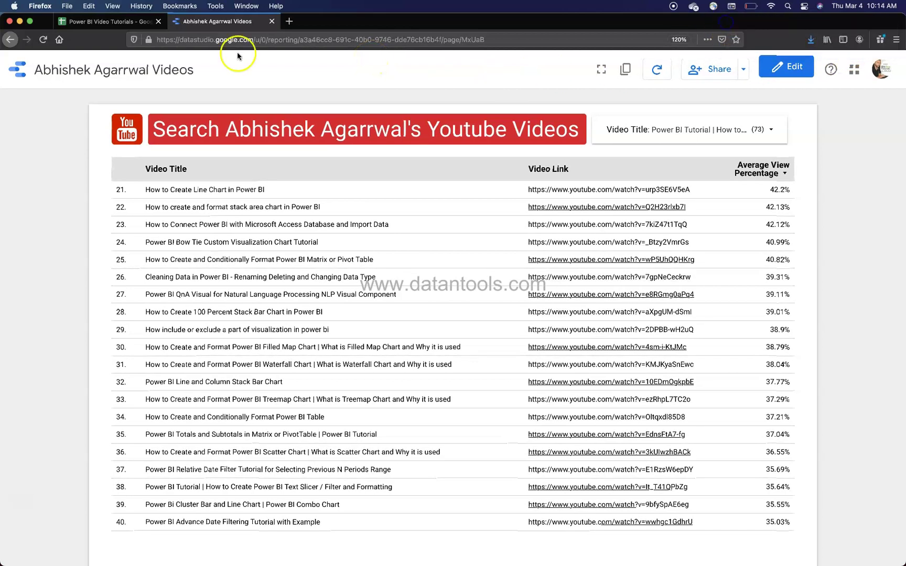
left_click(123, 21)
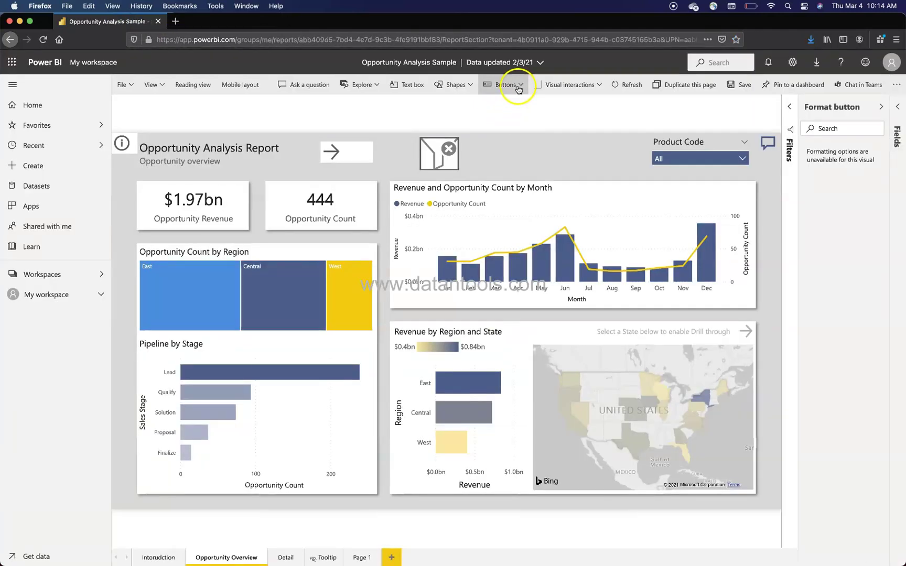
- Insert a Q&A button from the Buttons list and place it right of the image placeholder
left_click(518, 87)
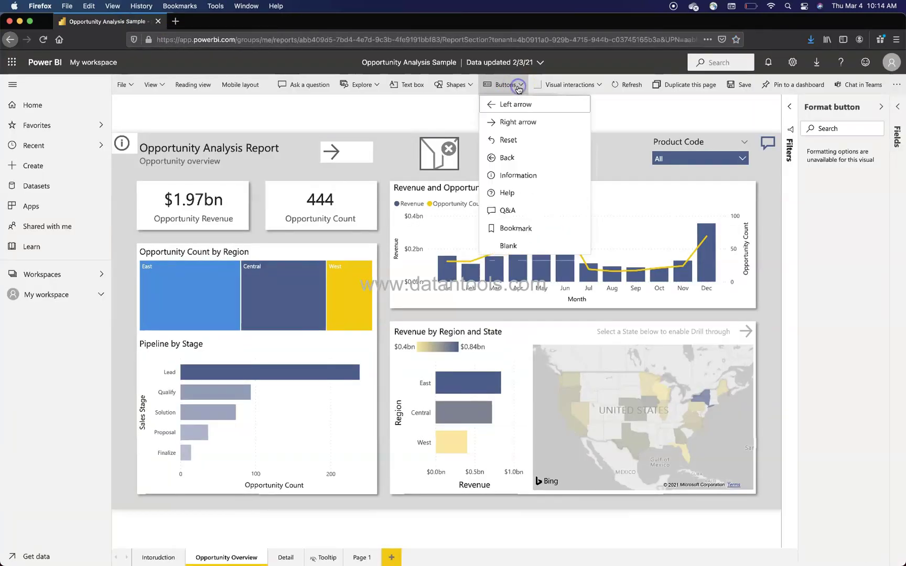
left_click(518, 213)
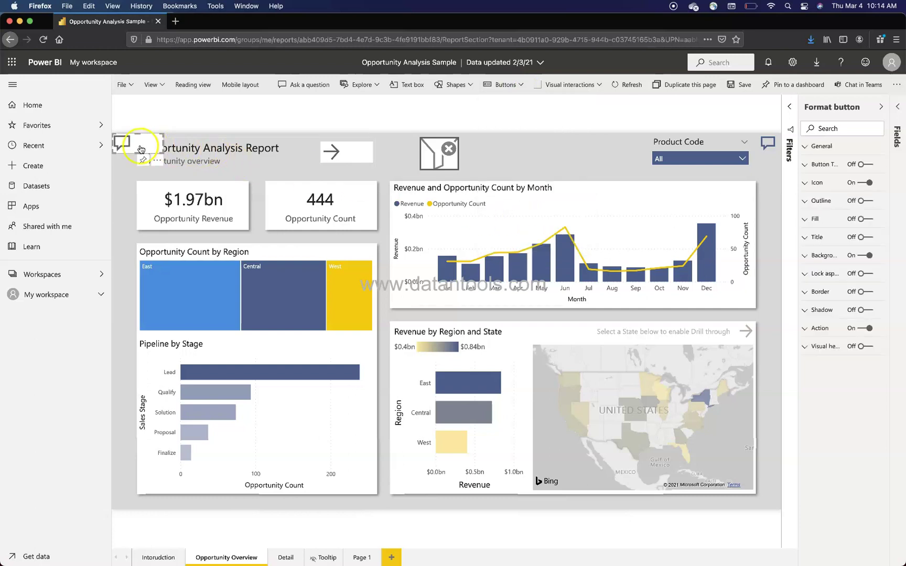
left_click_drag(141, 148, 513, 156)
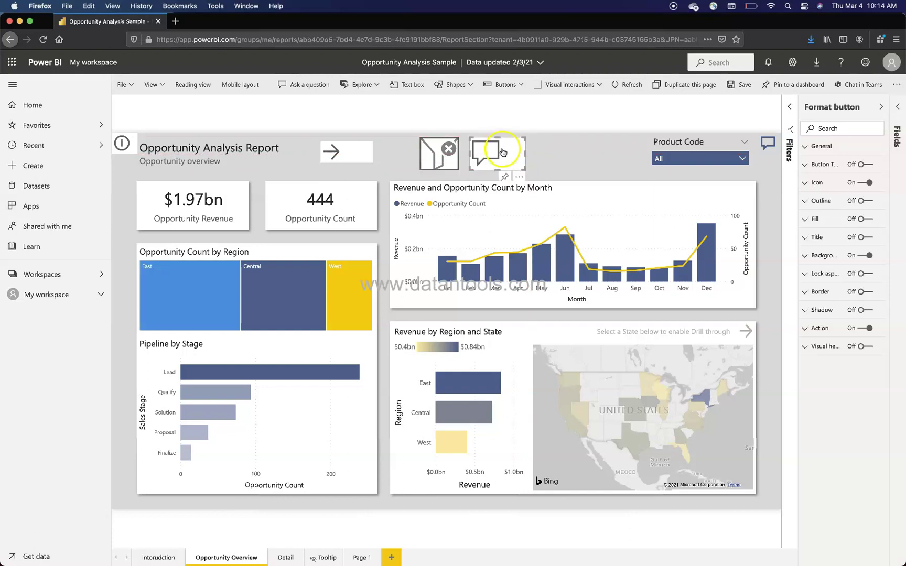
- Narrow the Q&A button by dragging its right edge inward
left_click(523, 154)
left_click_drag(524, 154, 513, 155)
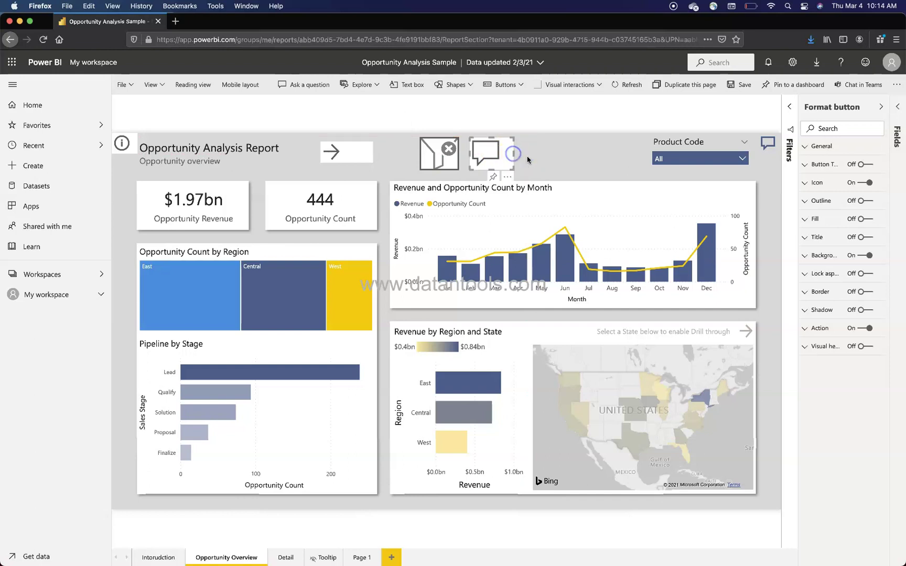
left_click(531, 156)
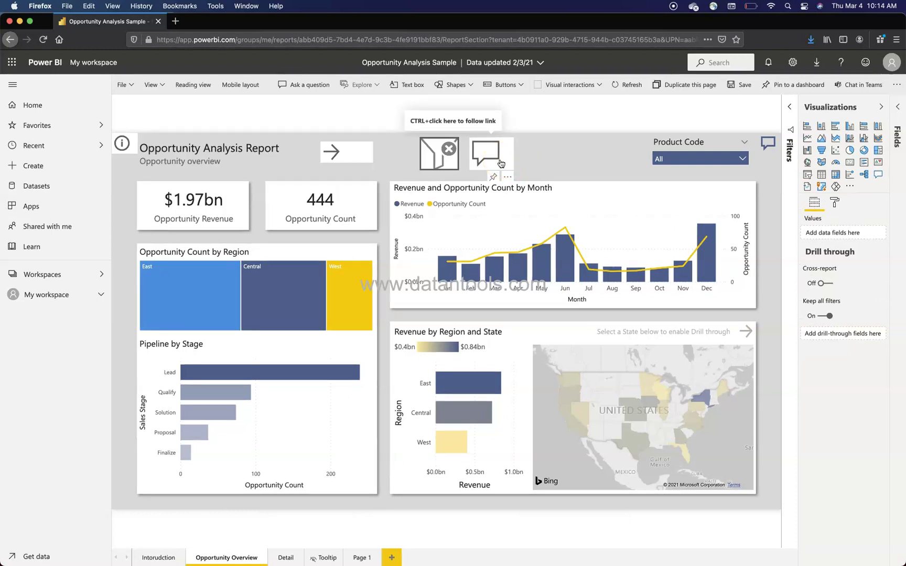
left_click(554, 155)
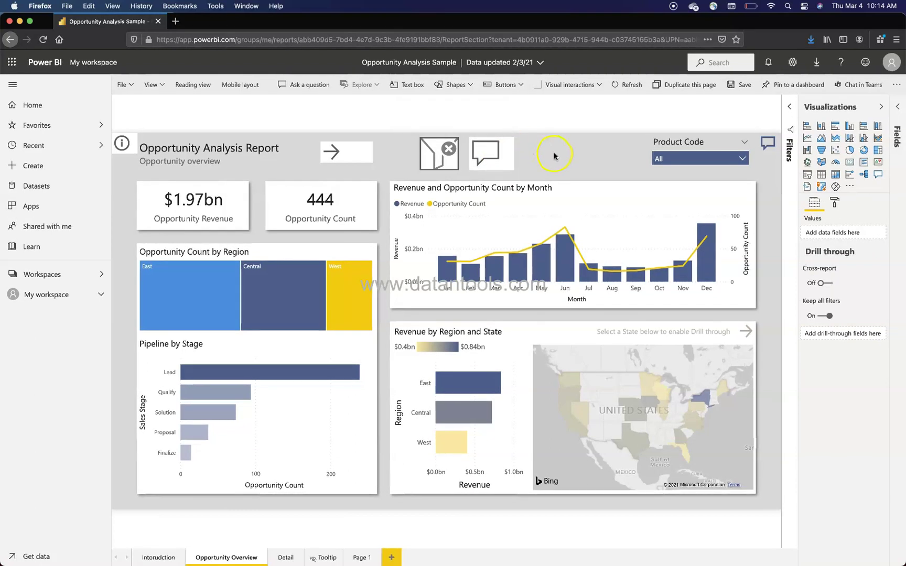
left_click(521, 86)
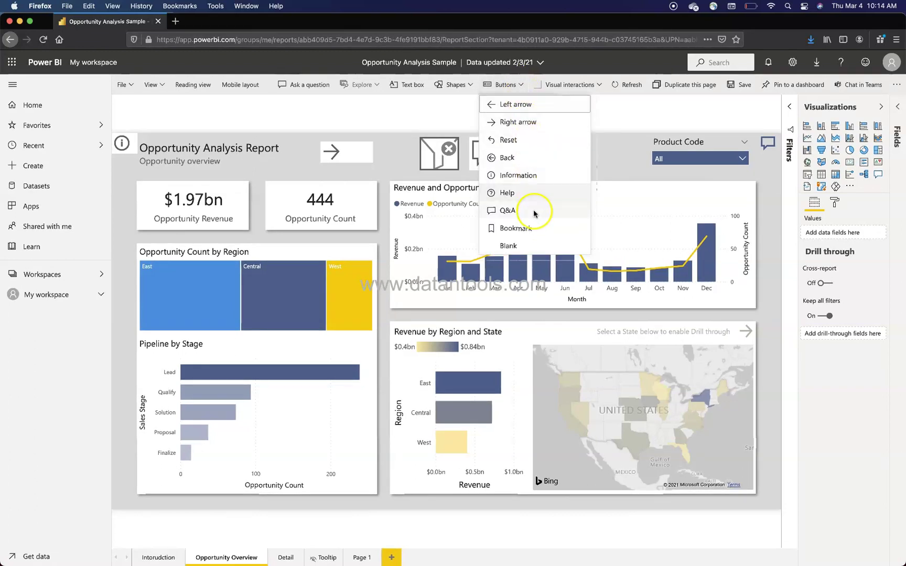
left_click(620, 149)
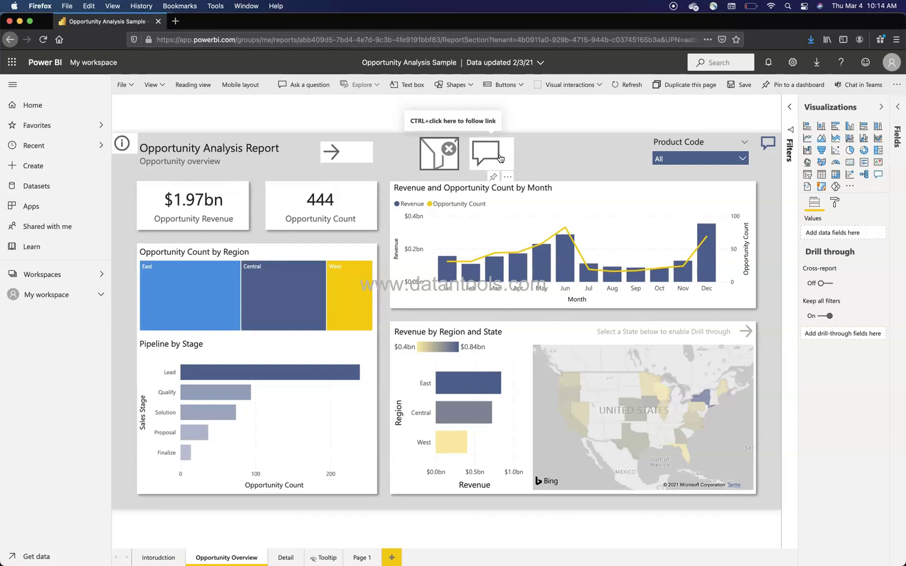
left_click(539, 160)
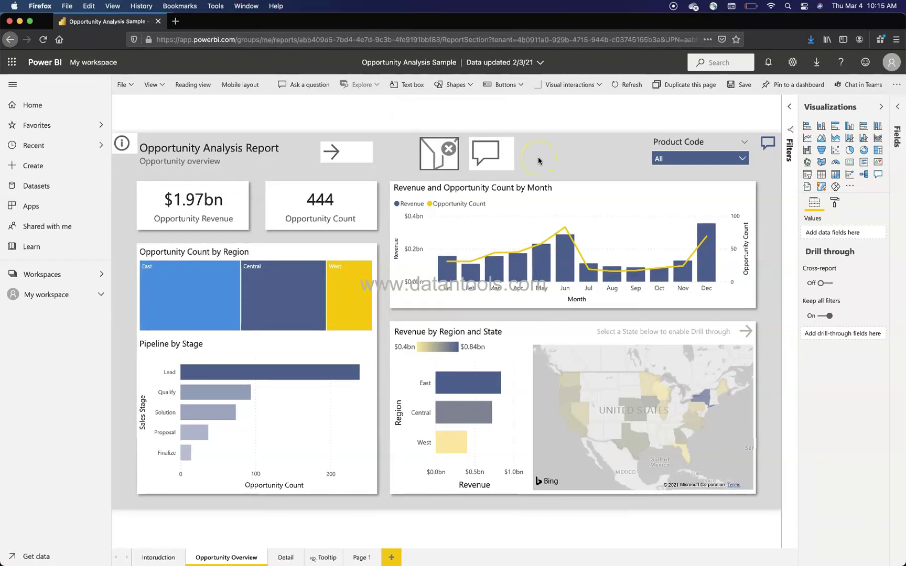
- Open Q&A from the new button, ask 'top segments by avg revenue', then clear the question
left_click(491, 155)
left_click(492, 157, "ctrl")
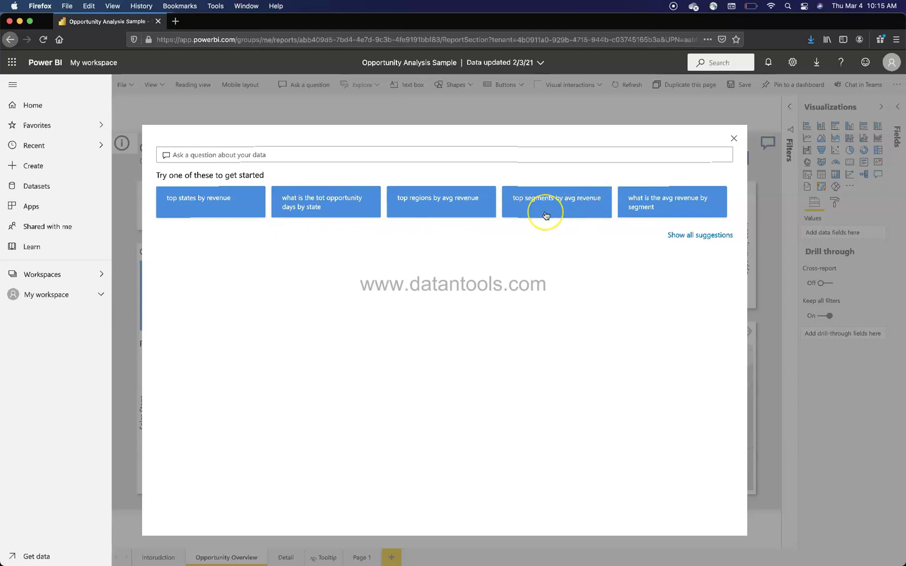
left_click(576, 212)
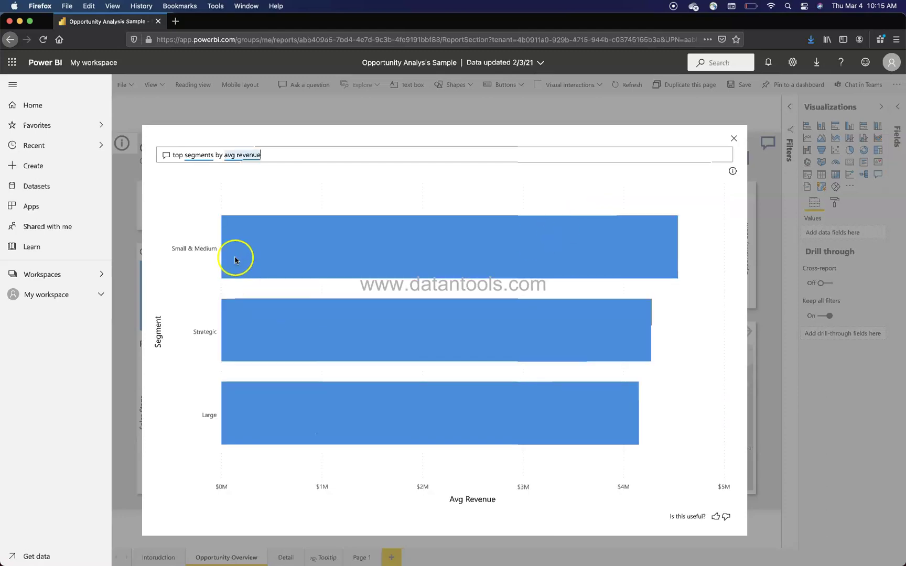
left_click(695, 149)
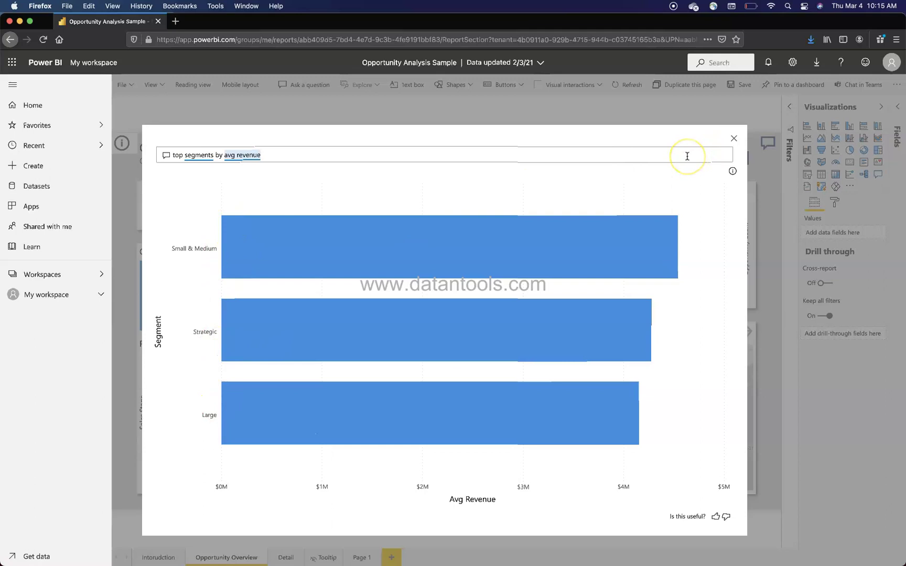
key("super+a")
key("BackSpace")
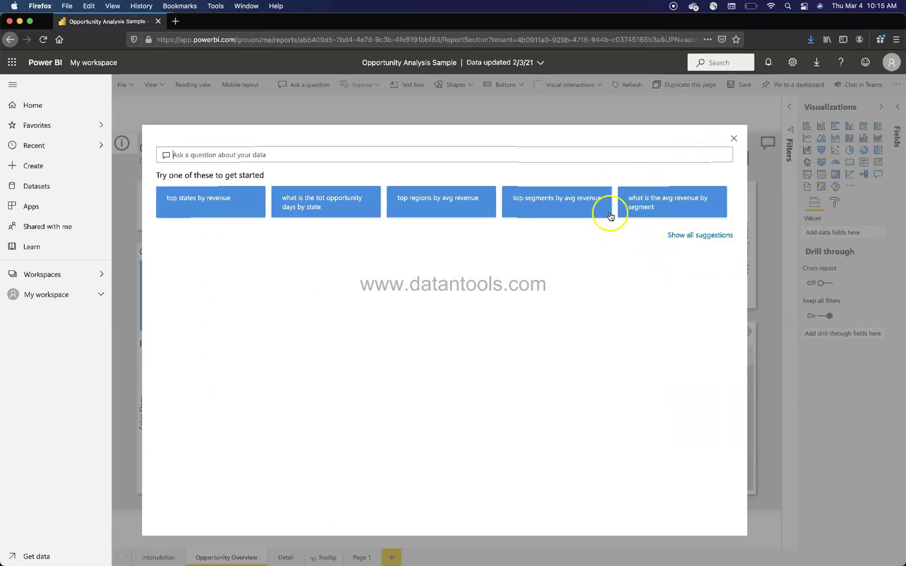
- Ask 'what is the avg revenue by segment' for a bar chart, then clear the question box
left_click(510, 206)
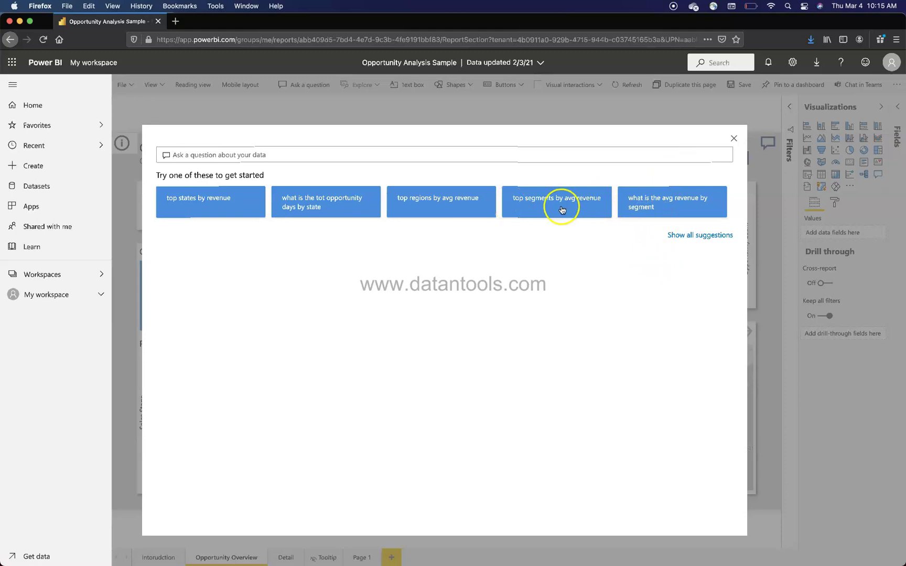
left_click(654, 208)
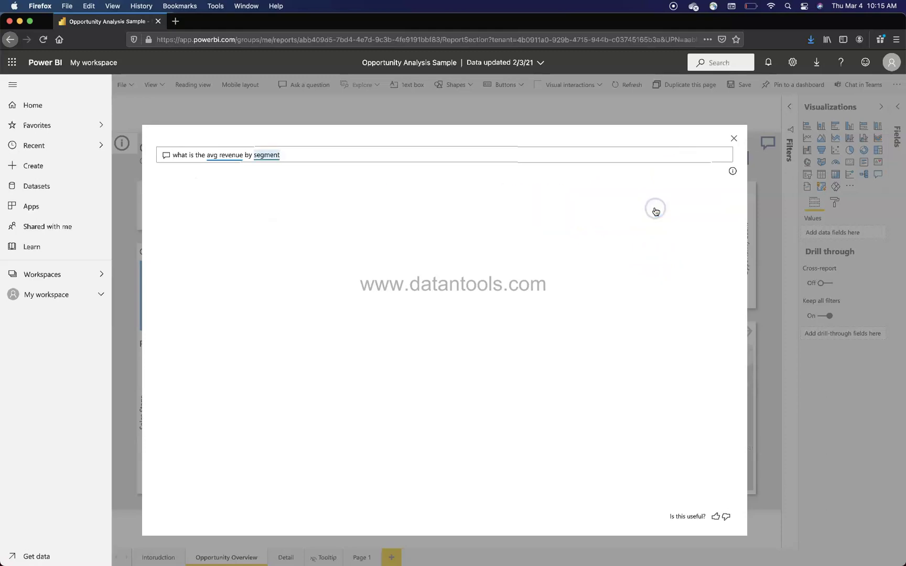
left_click(457, 152)
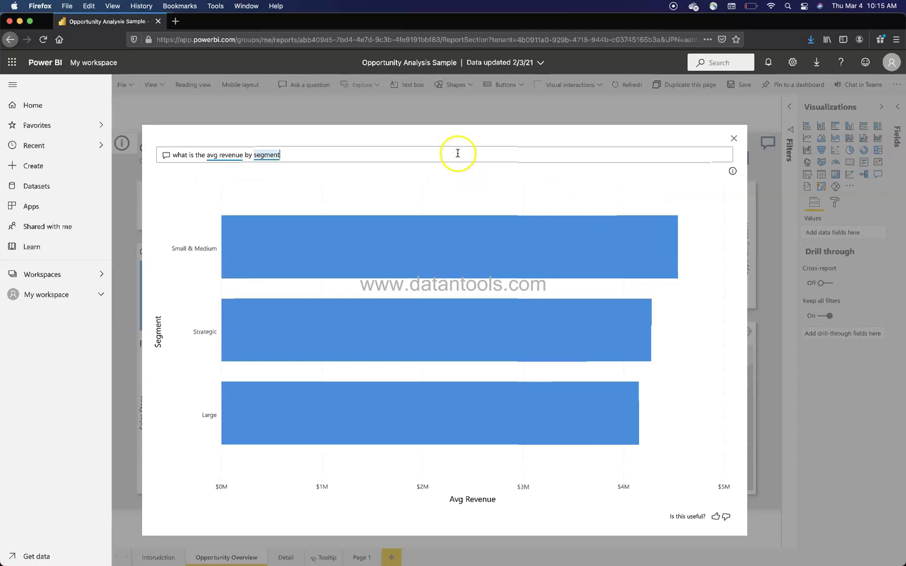
key("super+a")
key("BackSpace")
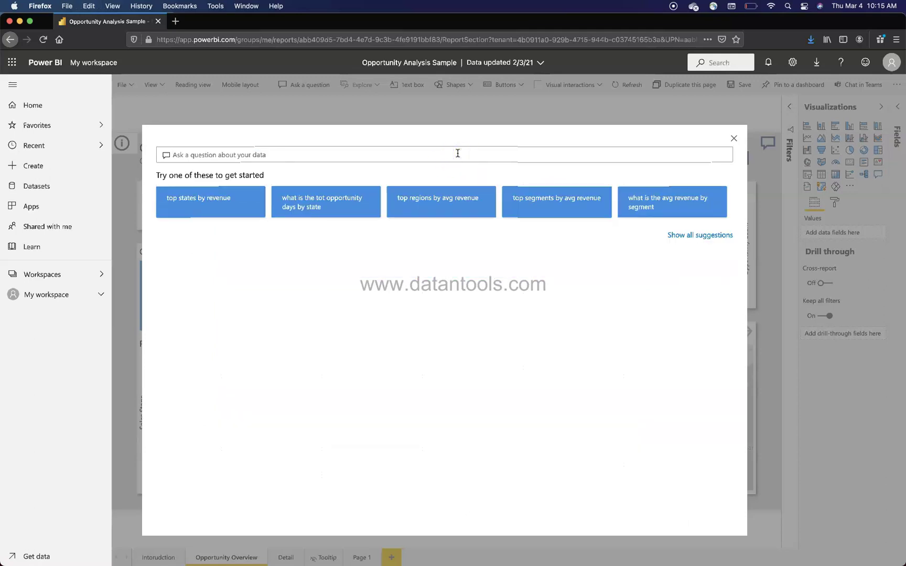
- Ask 'top states by revenue' to chart states led by New York, then focus the question box
left_click(208, 198)
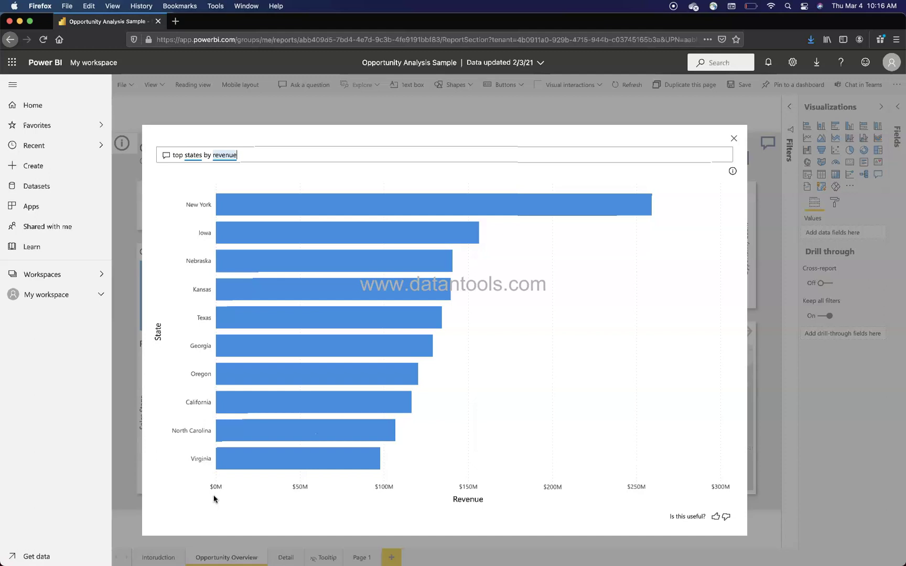
left_click(317, 153)
- Clear the question and build the query 'top 10 opportunity by revenue' using completions
key("super+a")
key("BackSpace")
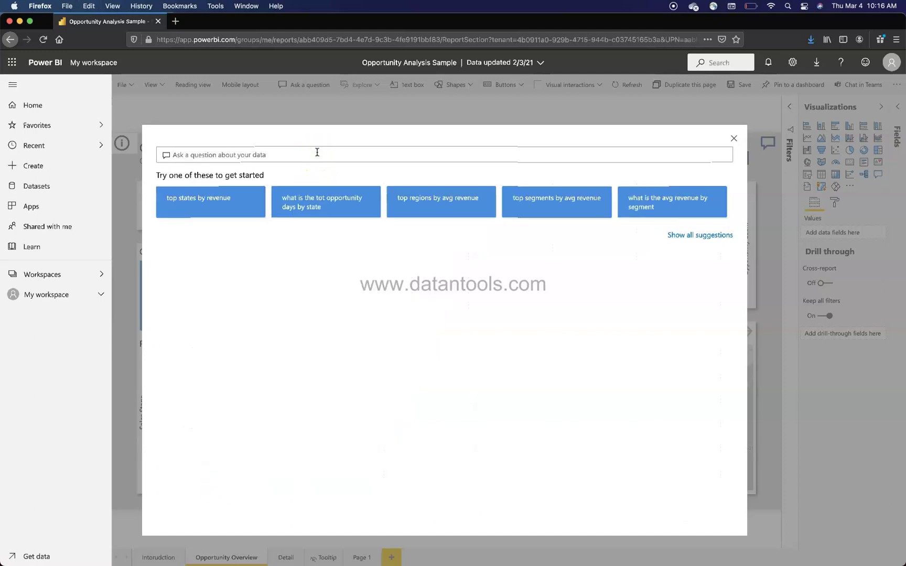
type("top 10 cust")
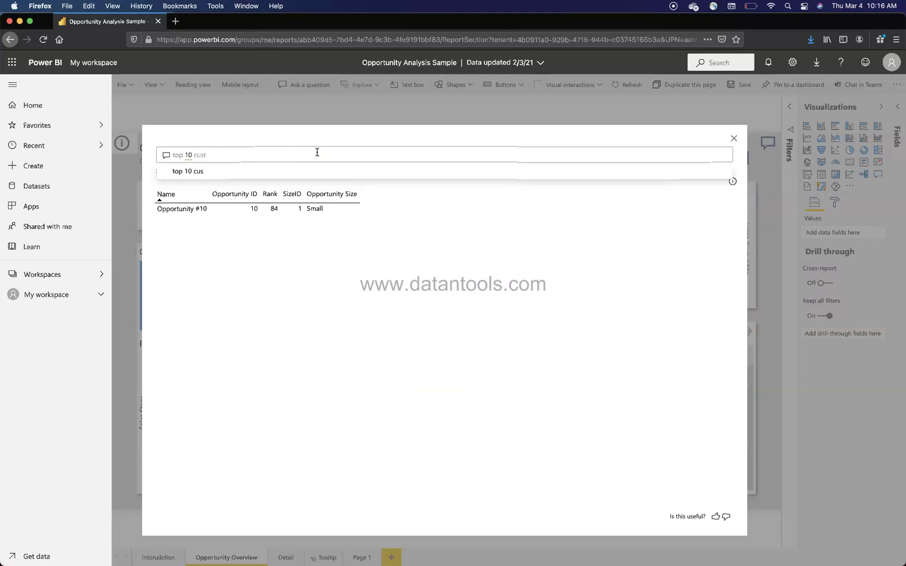
key("BackSpace")
key("BackSpace")
key("BackSpace")
key("BackSpace")
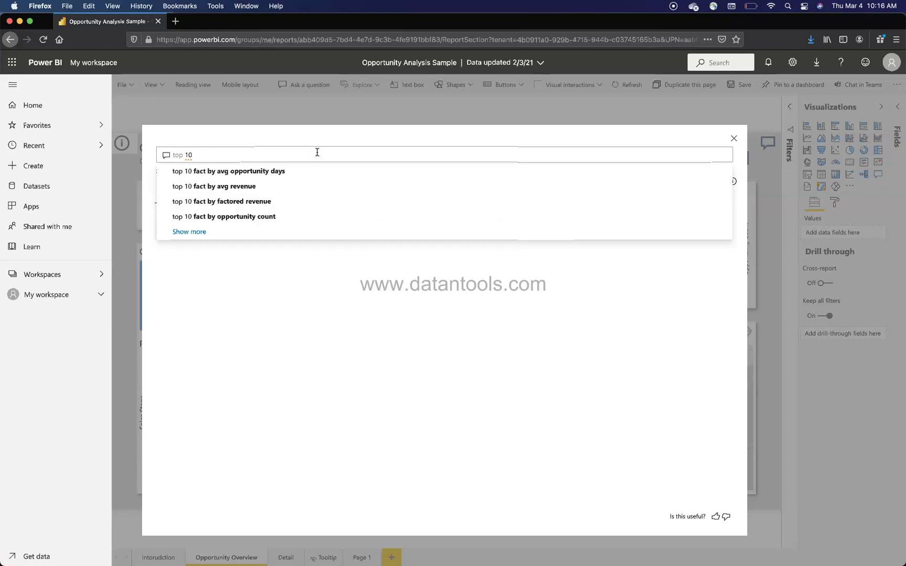
type("oppo")
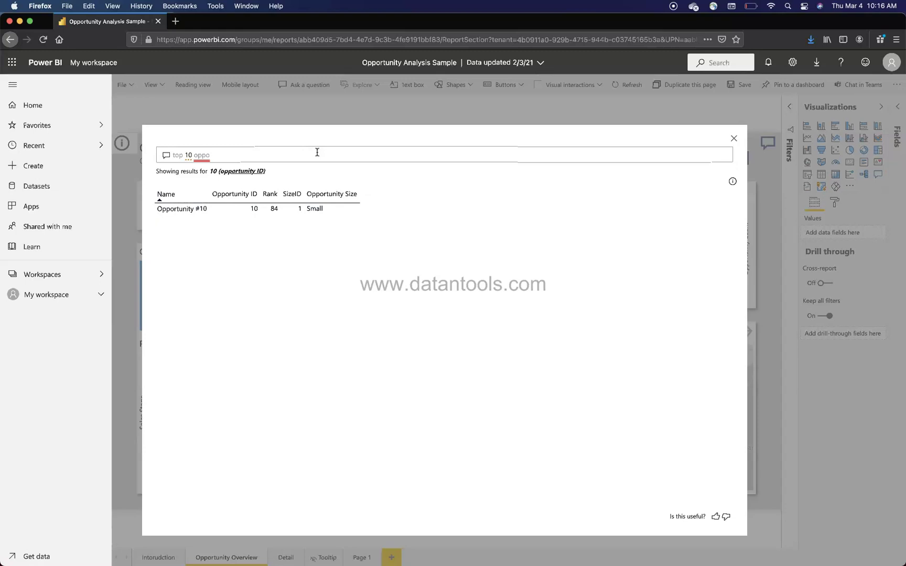
left_click(234, 157)
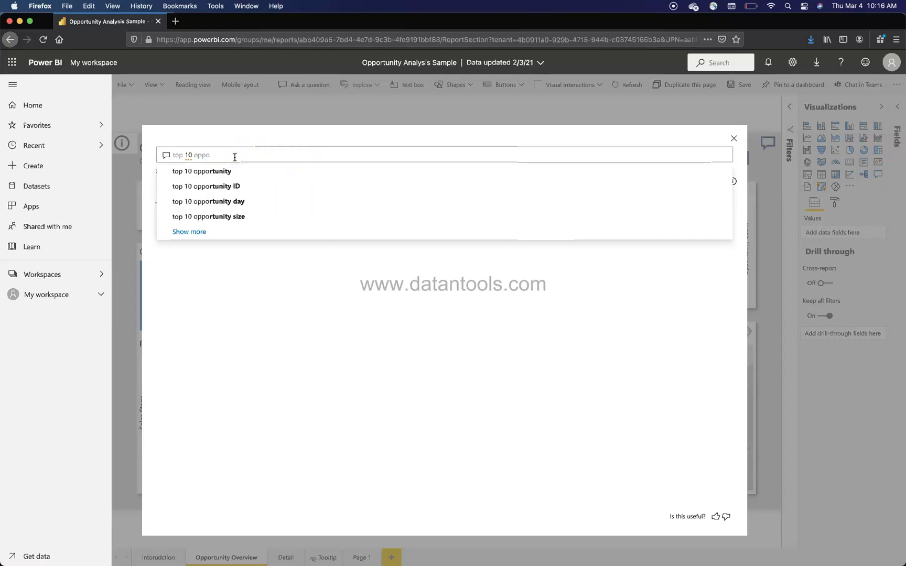
key("Down")
key("Return")
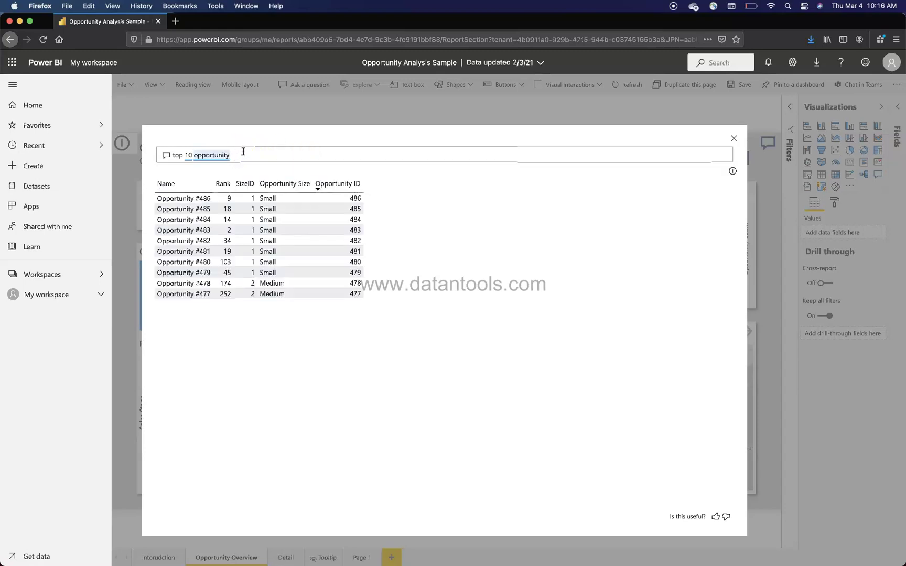
type("by ")
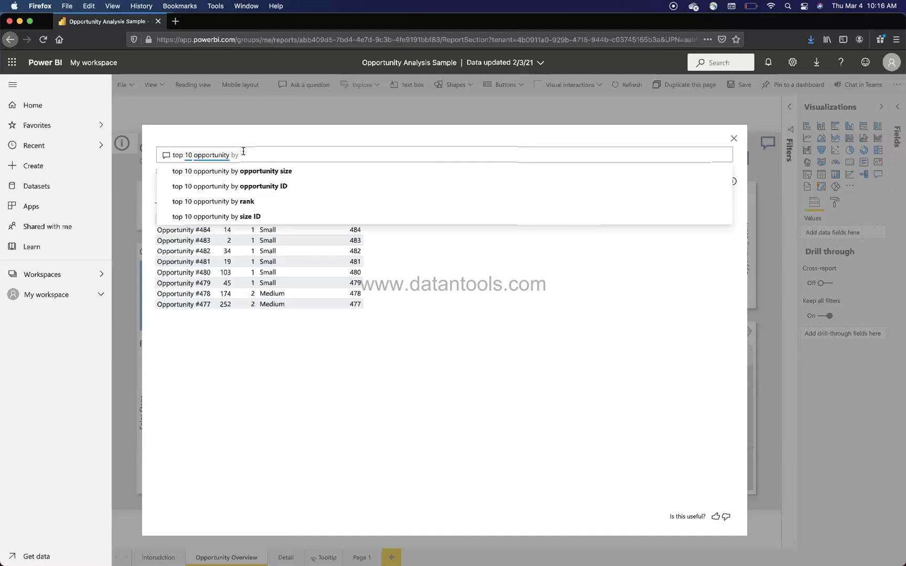
type("reve")
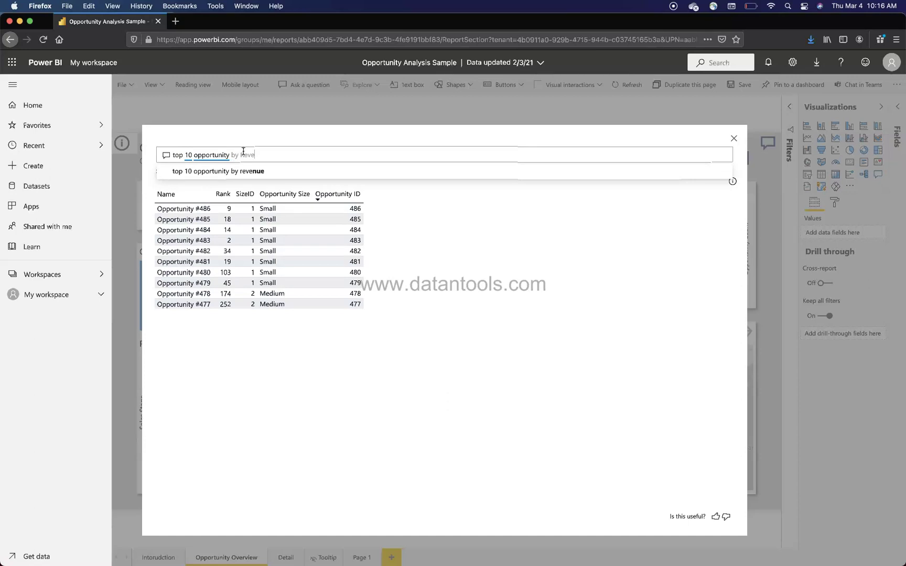
left_click(244, 171)
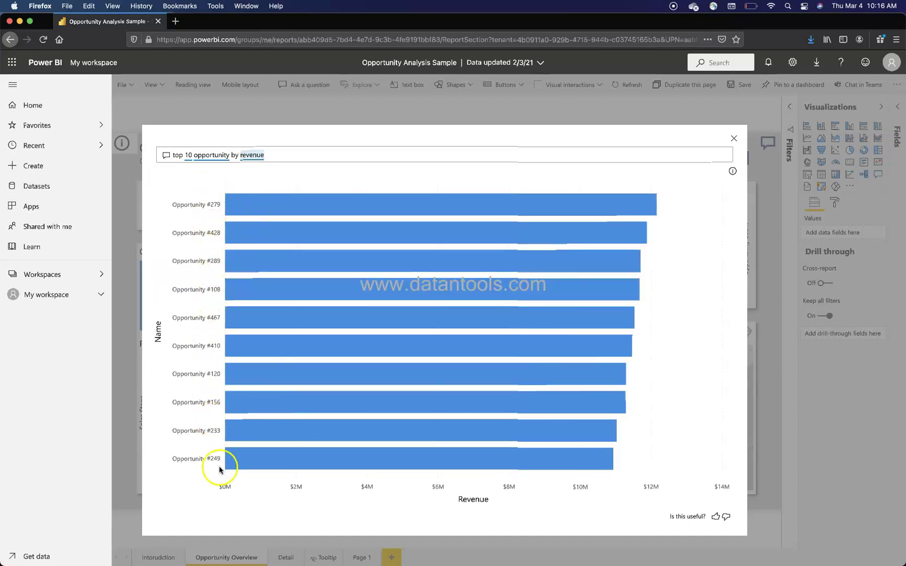
- Change the query to 'top 15 opportunity by revenue' and review the resulting bar chart
left_click(194, 161)
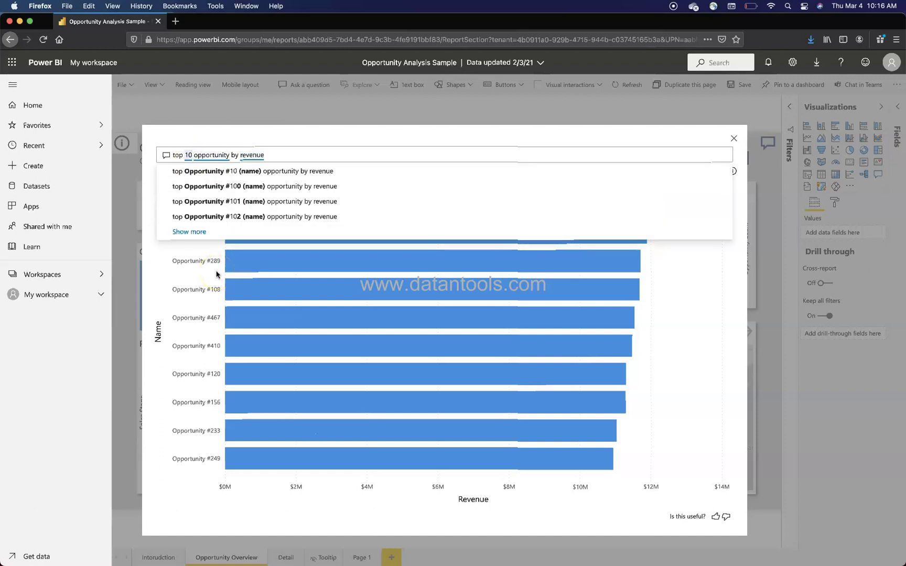
key("BackSpace")
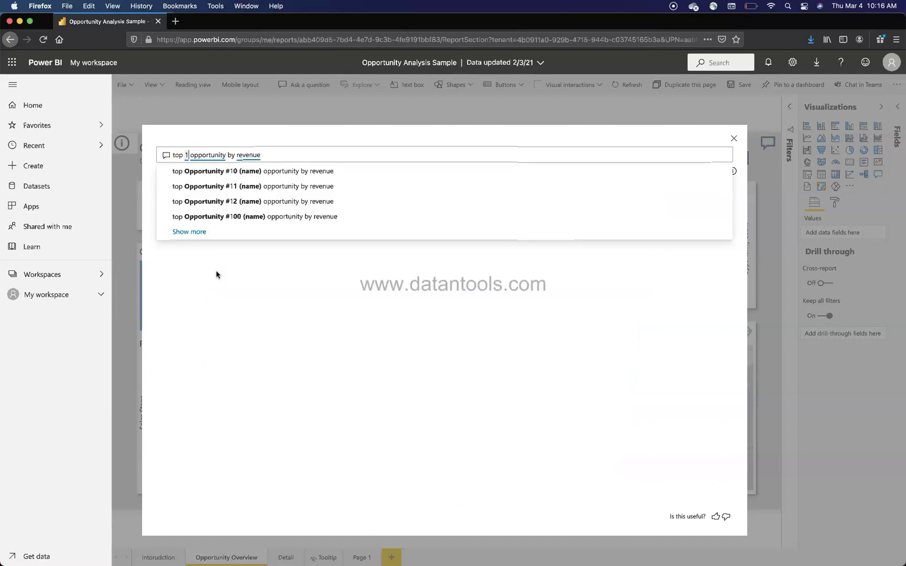
type("5")
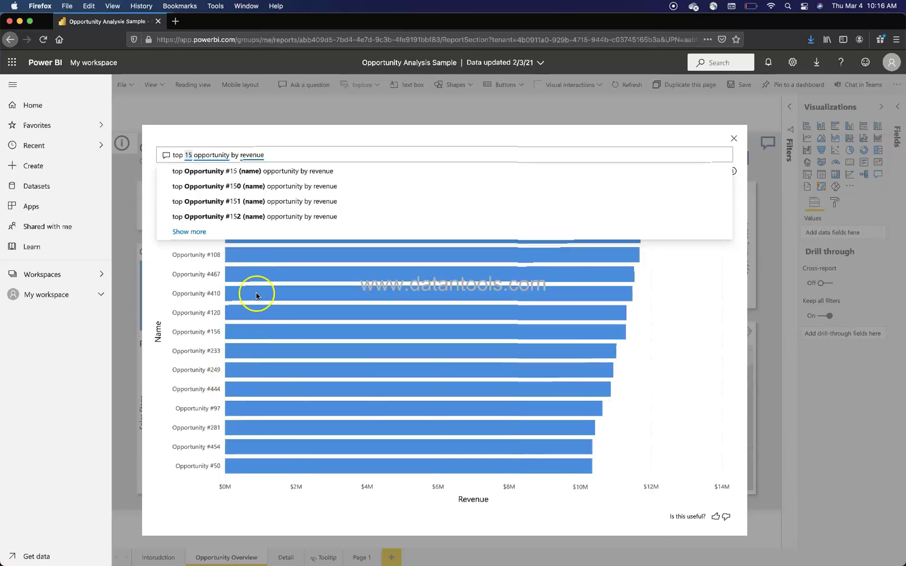
left_click(744, 360)
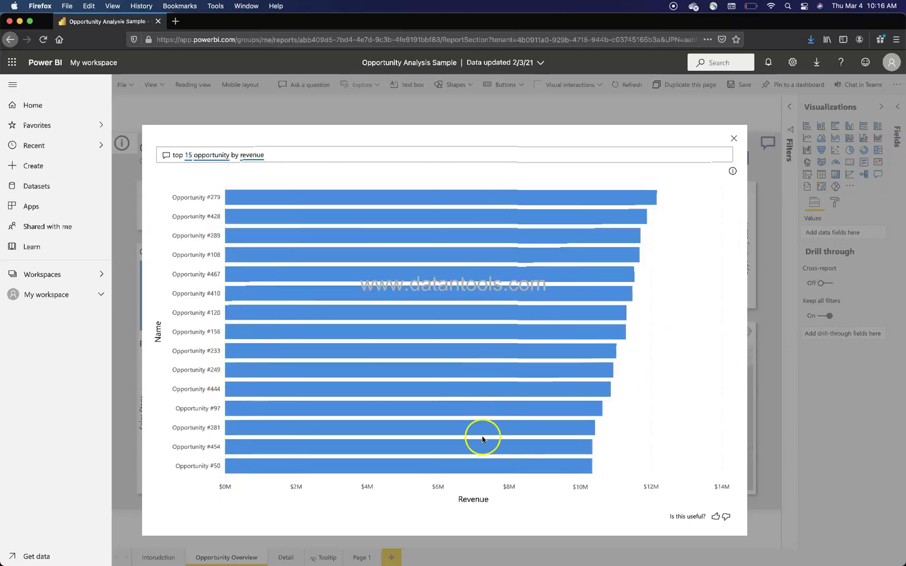
left_click(284, 153)
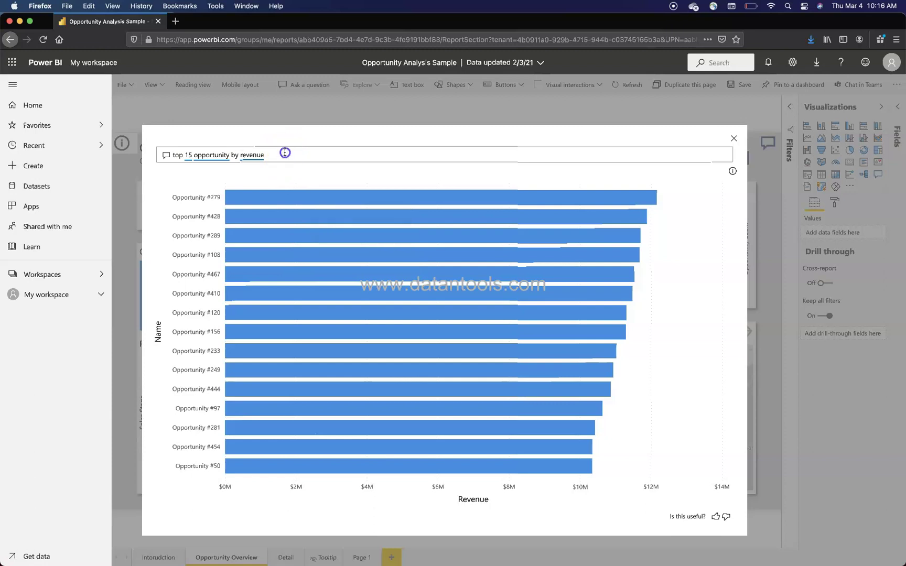
double_click(285, 152)
left_click(210, 156)
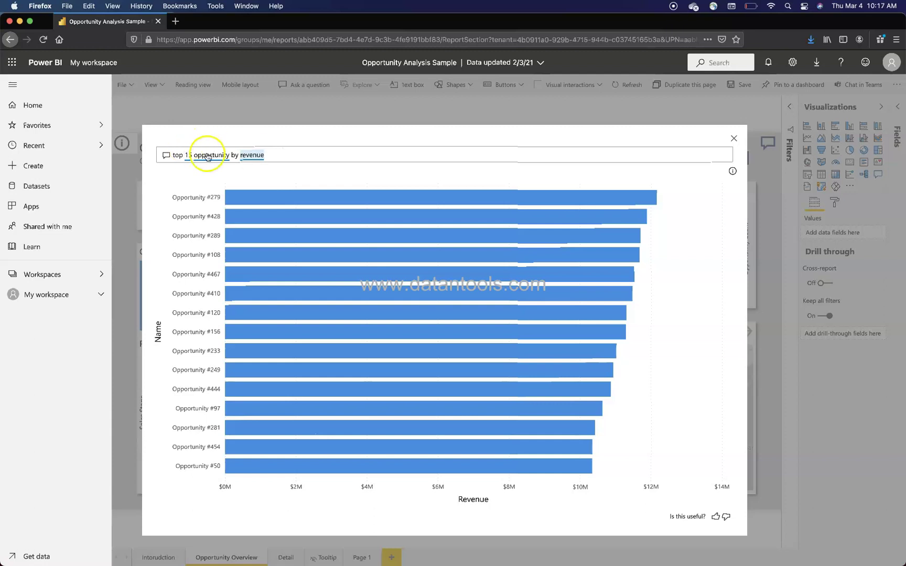
left_click(251, 165)
left_click(335, 174)
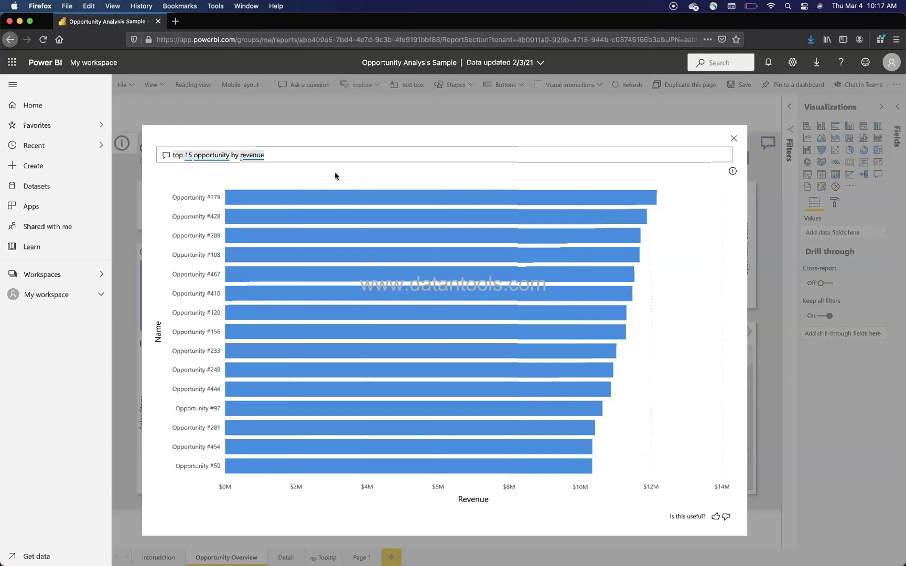
mouse_move(335, 173)
left_mouse_down()
mouse_move(212, 167)
mouse_move(260, 159)
left_mouse_up()
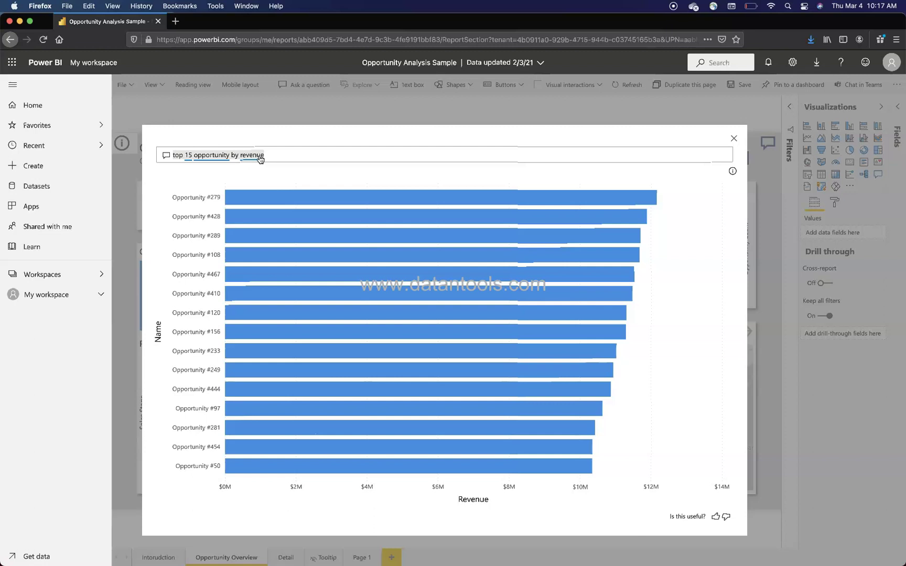
- Type 'top 10 customer', then replace it with 'average deal siz' and accept the opportunity size suggestion
type("top")
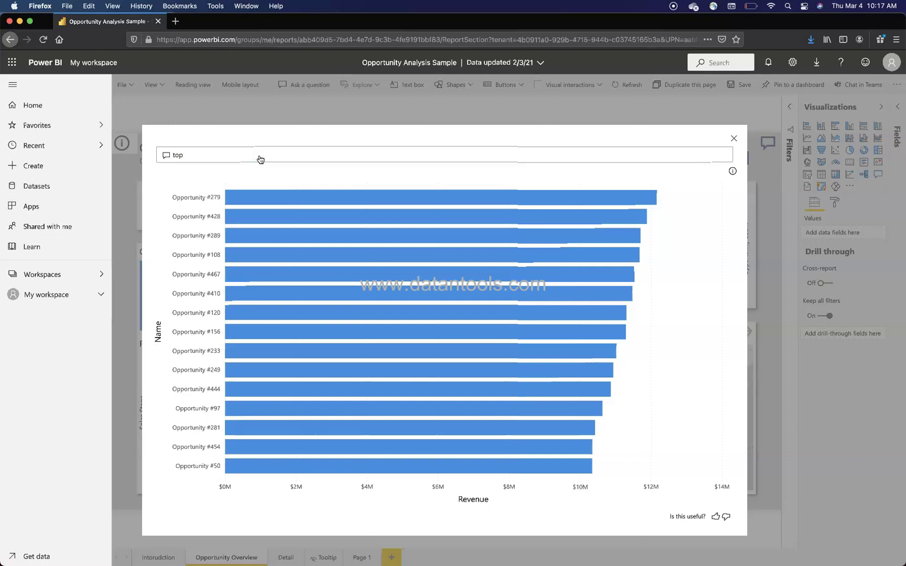
type(" 10 customers")
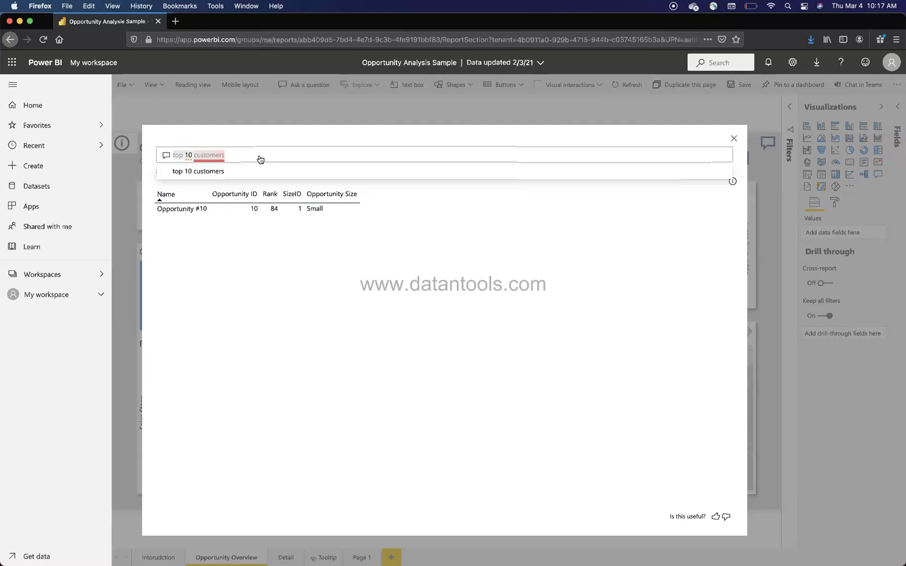
key("super+a")
type("average dea")
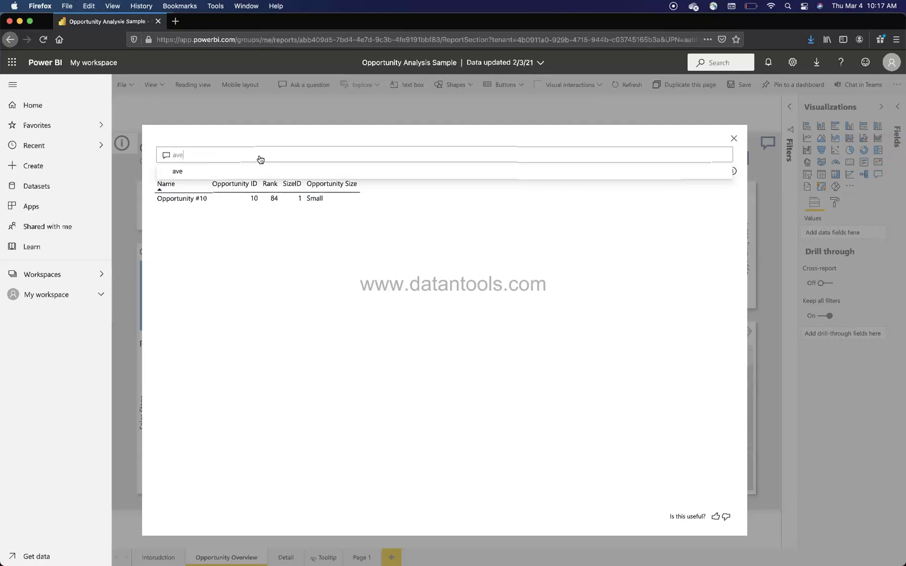
type("l")
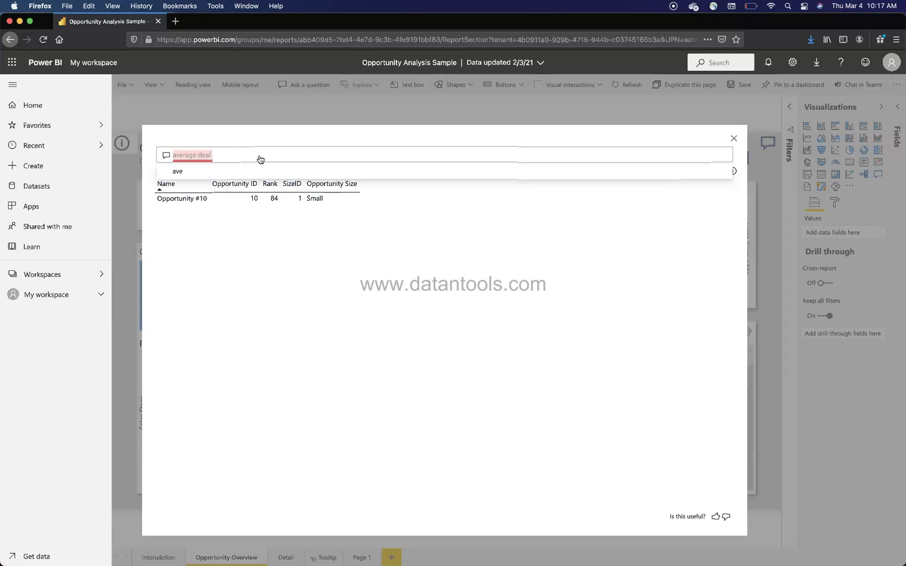
type(" size")
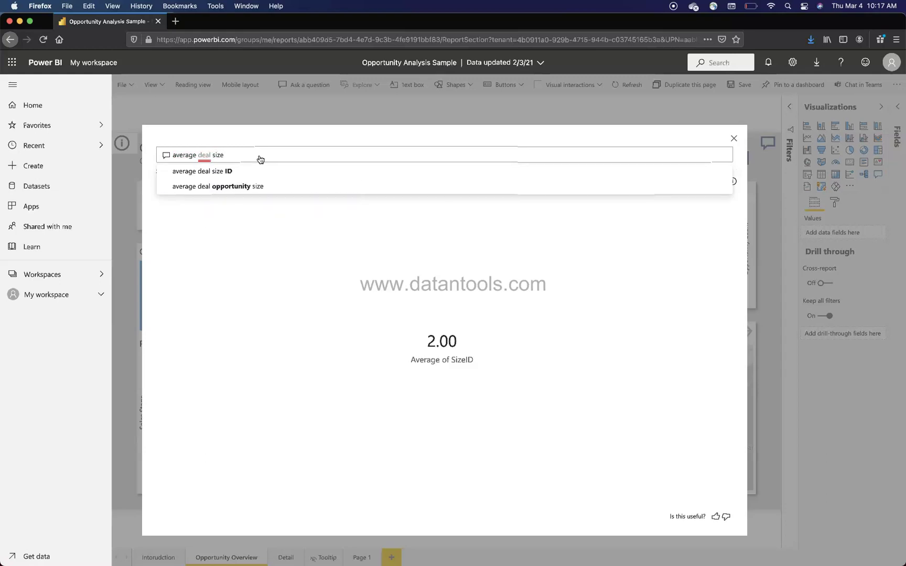
key("Down")
key("Down")
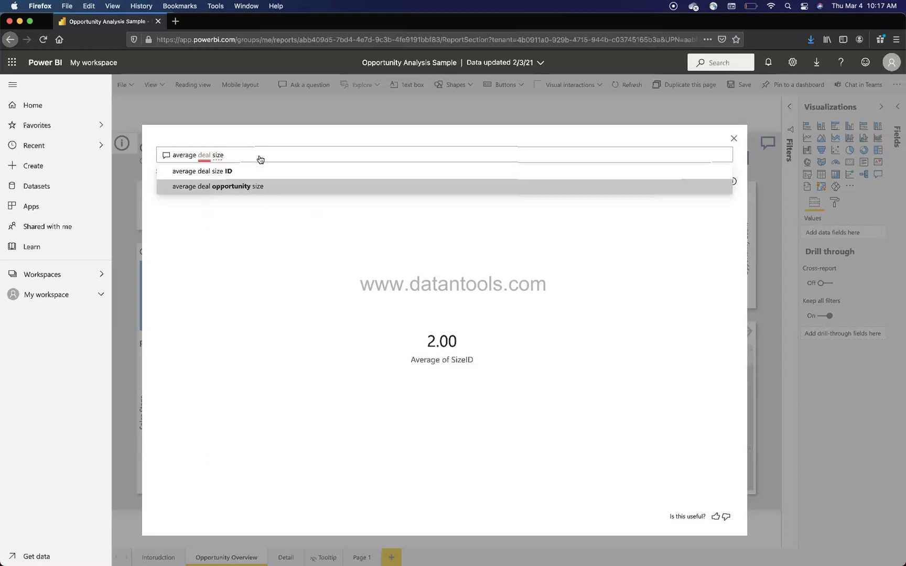
key("Return")
- Rerun as 'average opportunity size' to get Count of Opportunity Size 3, then select the question
left_click(264, 218)
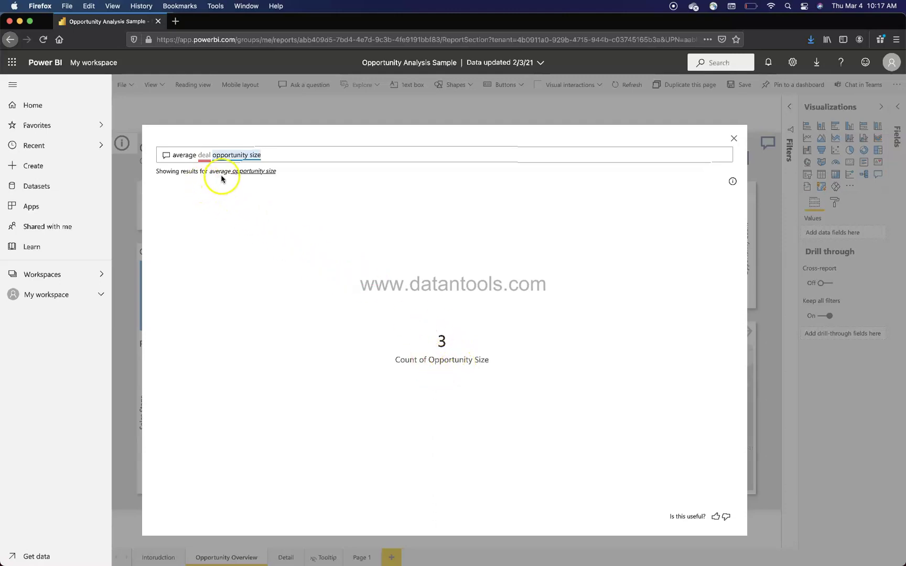
left_click(248, 173)
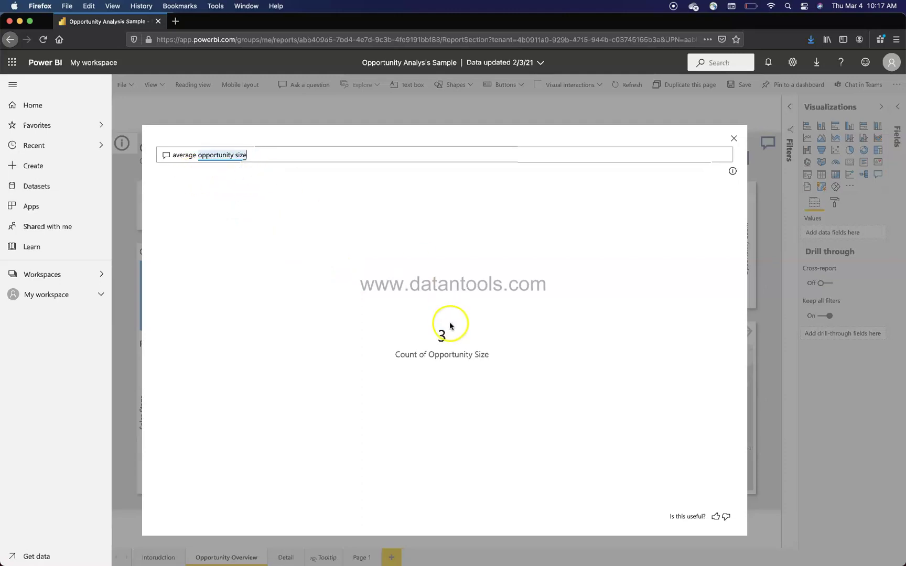
left_click(290, 151)
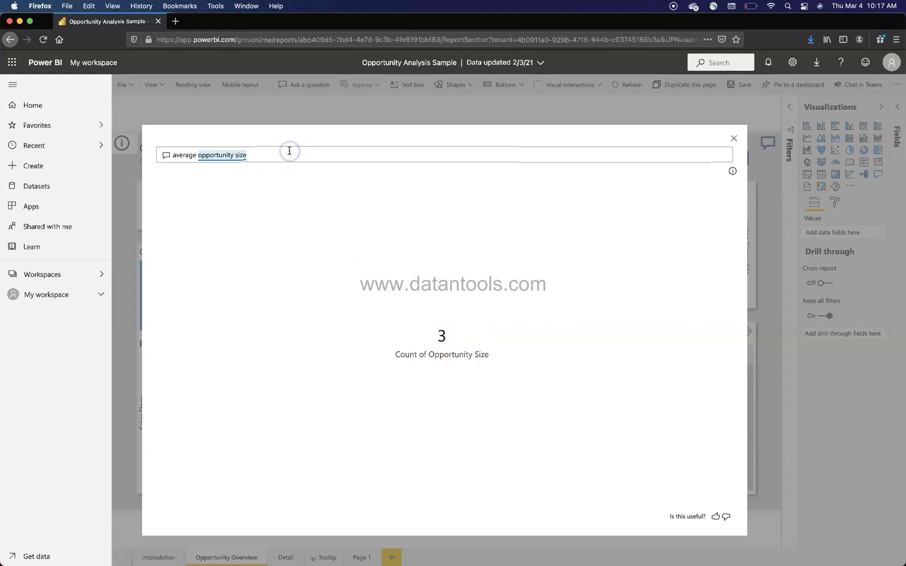
key("super+a")
- Replace the question with 'revenue by opportunity size' to chart Large, Medium and Small revenue
type("opp")
key("BackSpace")
key("BackSpace")
key("BackSpace")
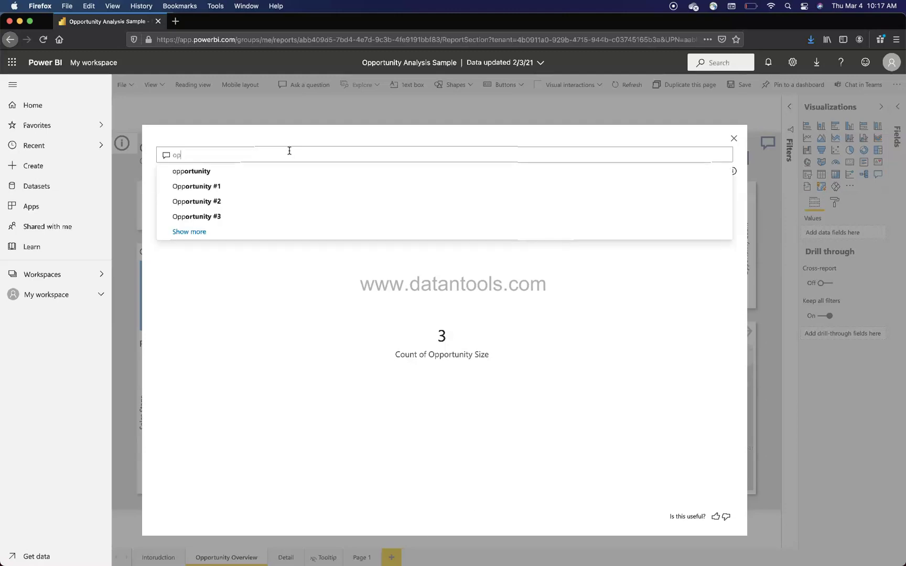
type("revenue by s")
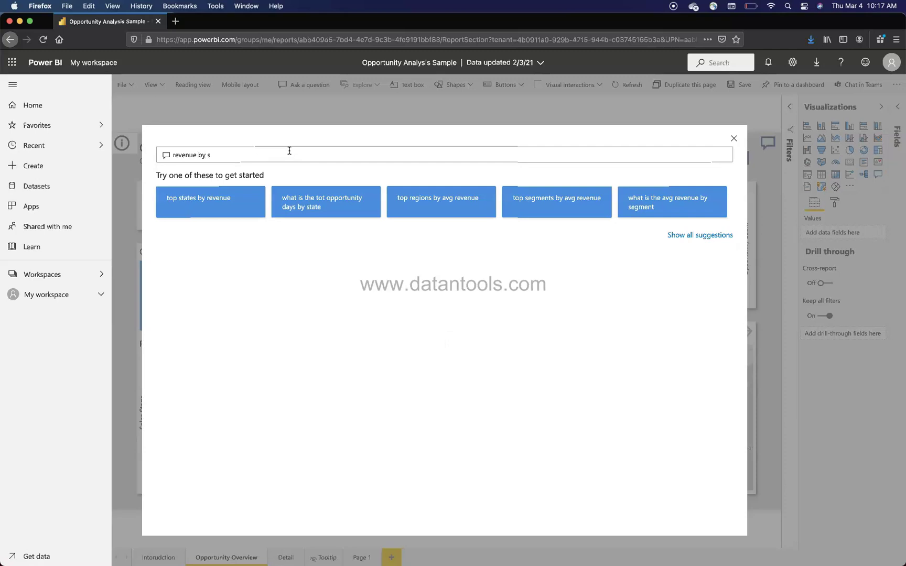
key("Down")
key("Down")
key("Down")
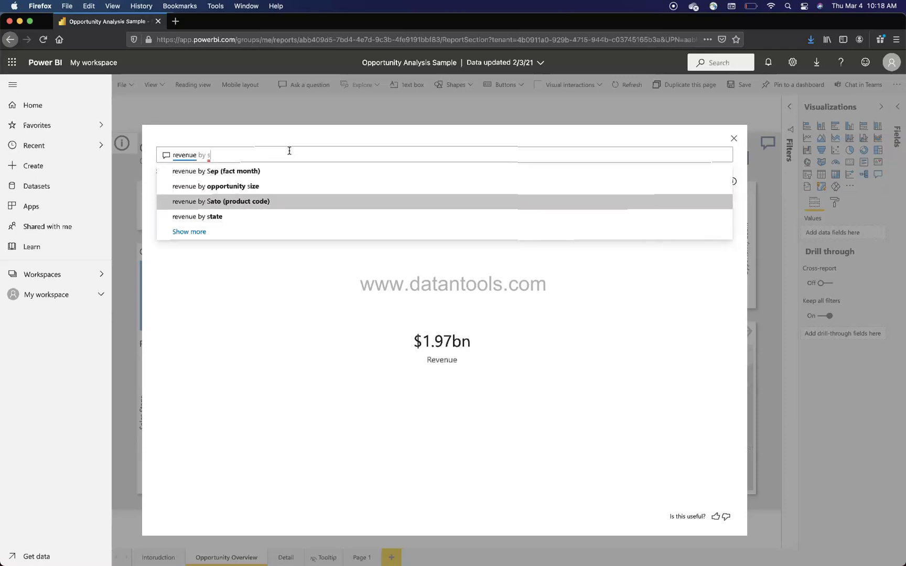
key("Up")
key("Up")
key("Down")
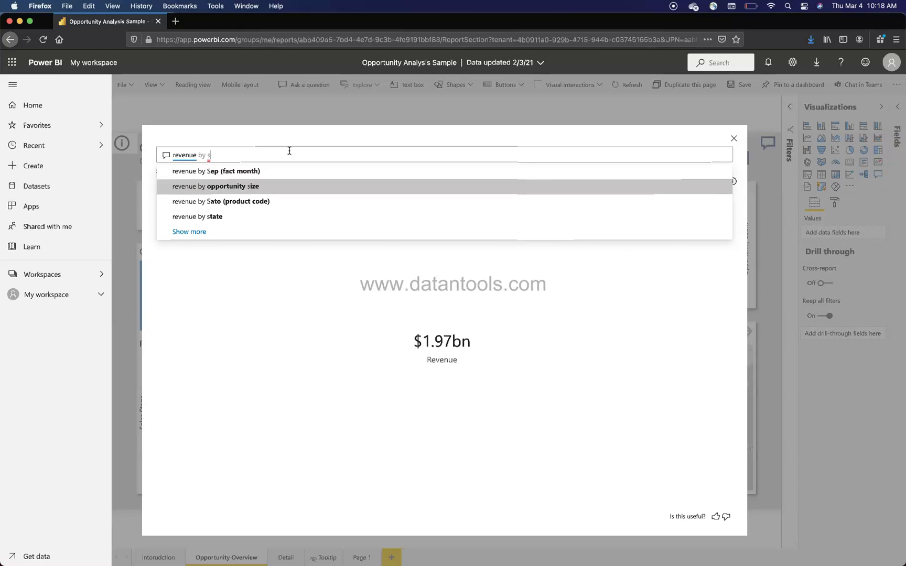
key("Return")
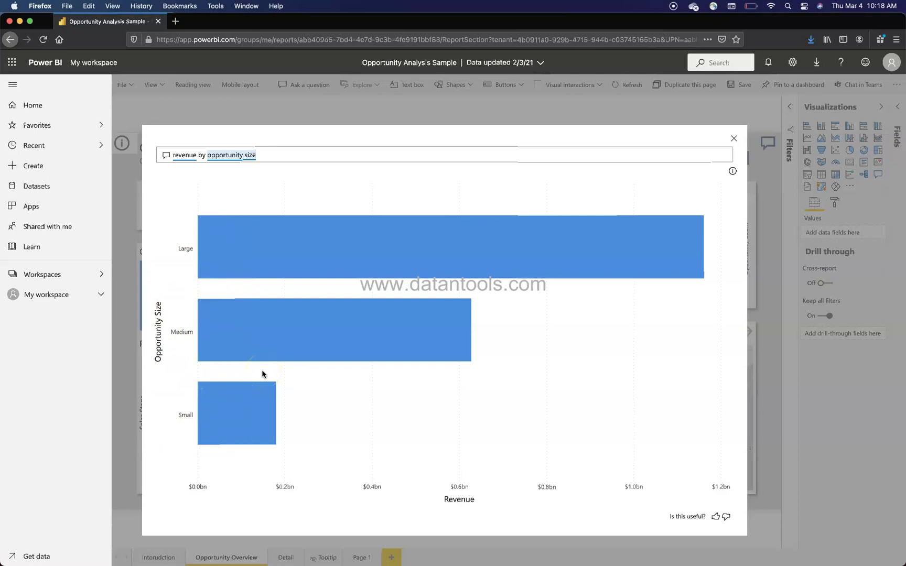
mouse_move(518, 270)
- Clear the question and expand the full list of suggested questions
triple_click(296, 156)
key("BackSpace")
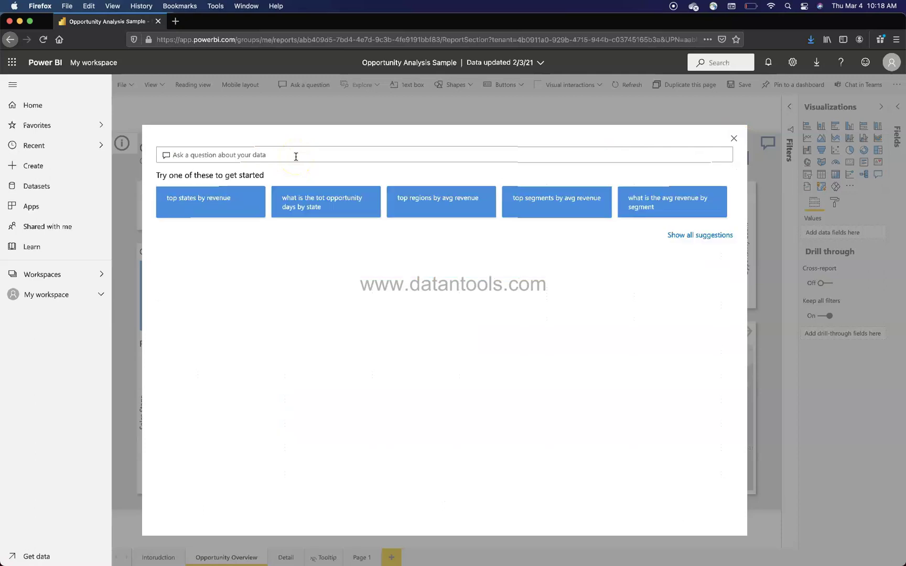
left_click(694, 237)
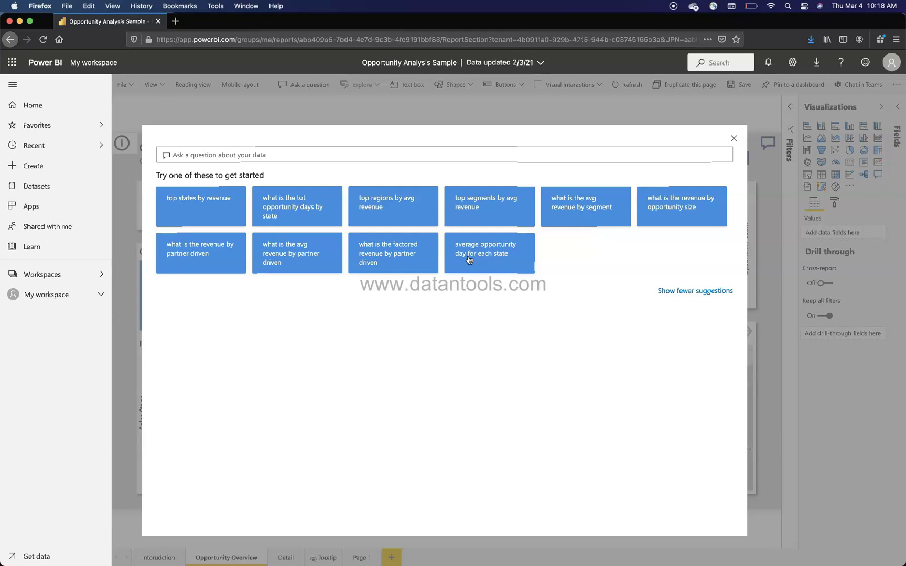
- Try the factored revenue by partner driven and average opportunity day per state suggestions, then close Q&A
left_click(399, 263)
left_click(385, 255)
left_click(477, 249)
left_click(734, 140)
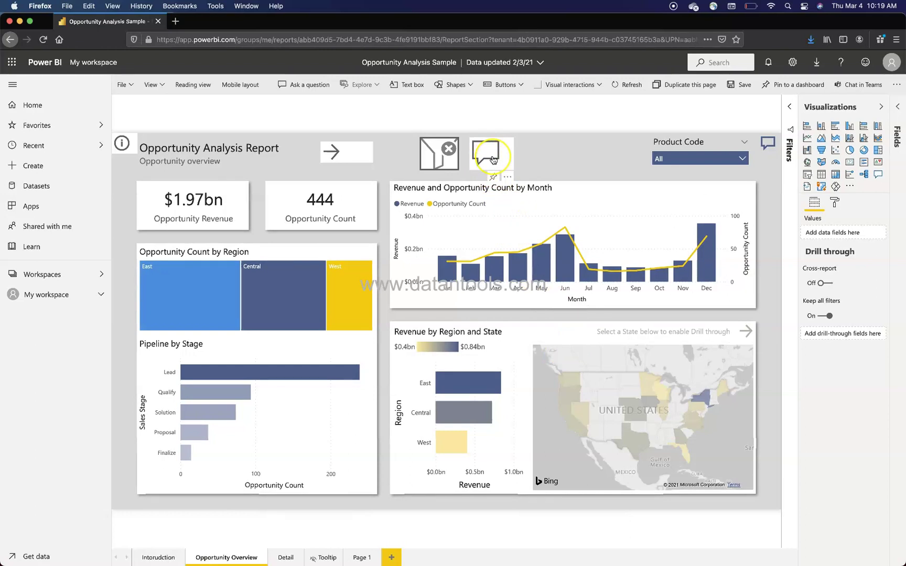
- Open the Fields pane and expand the Opportunity, Partner and Product tables
left_click(897, 109)
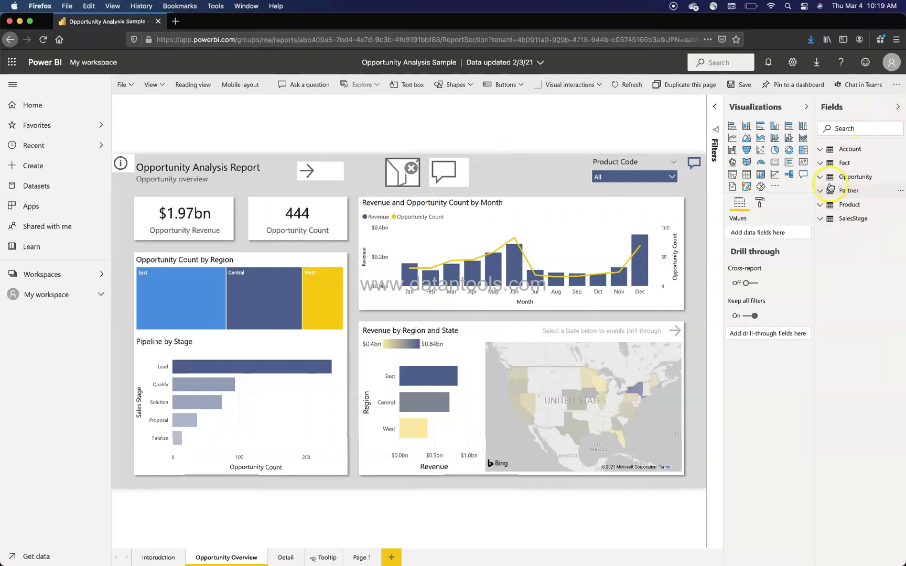
left_click(820, 177)
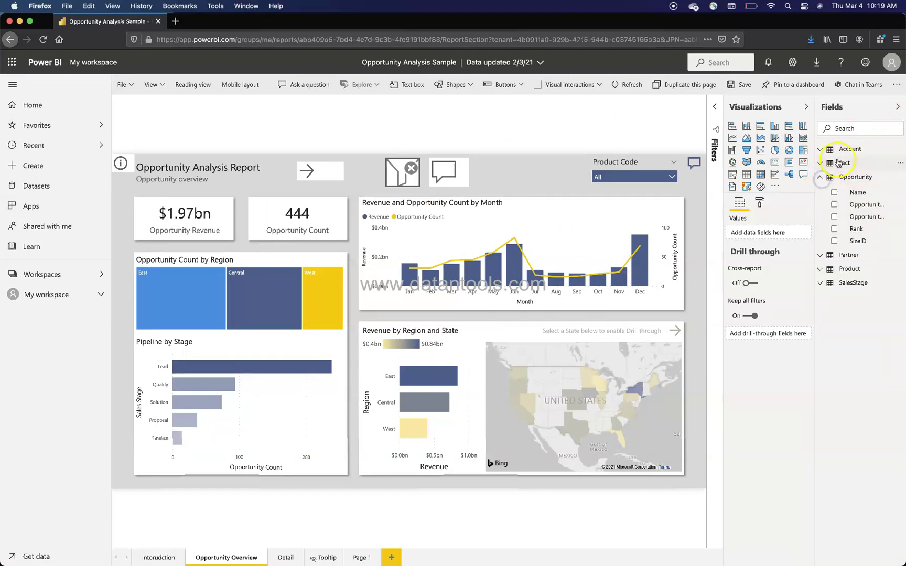
left_click(820, 255)
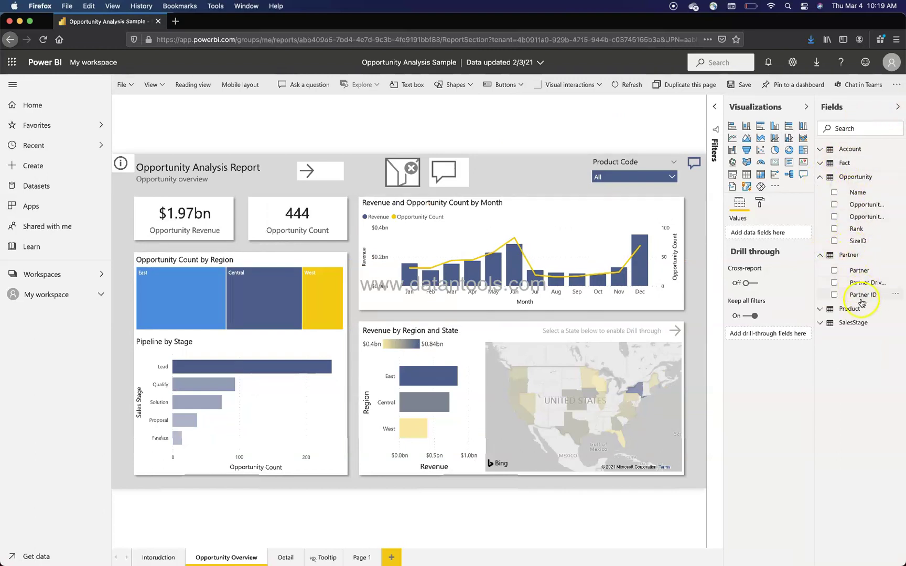
left_click(820, 309)
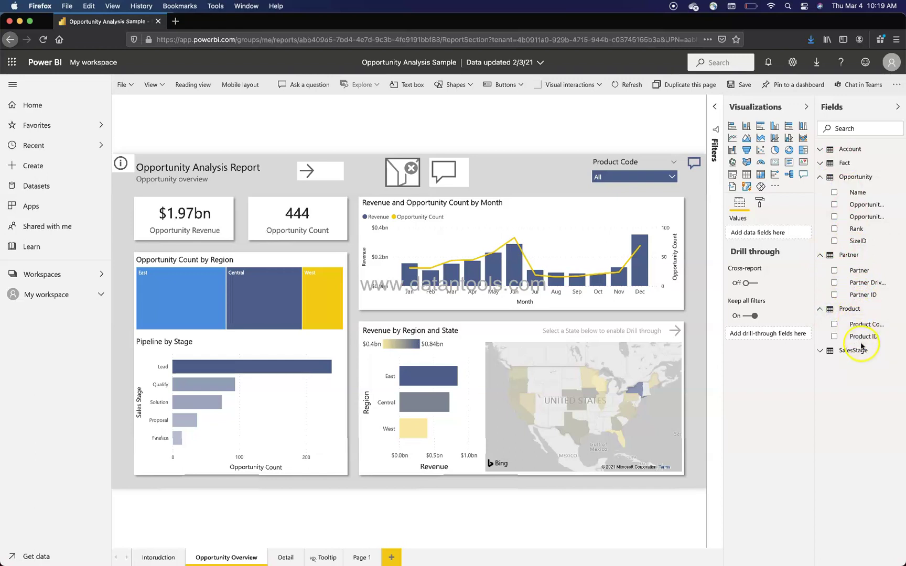